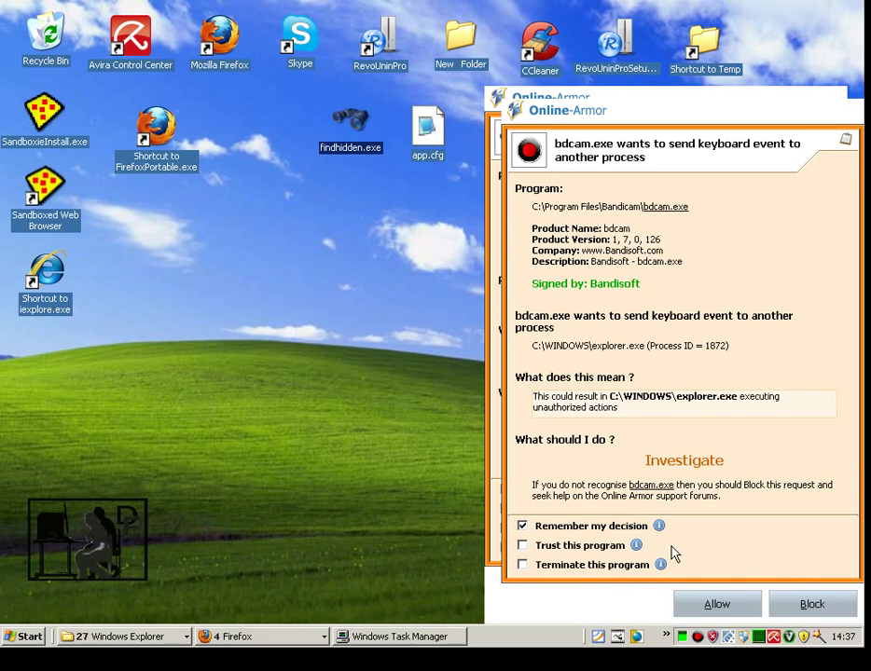
# - Allow bdcam.exe's keyboard event request and findhidden.exe's requests to run and load a module
pyautogui.click(523, 527)
pyautogui.click(714, 606)
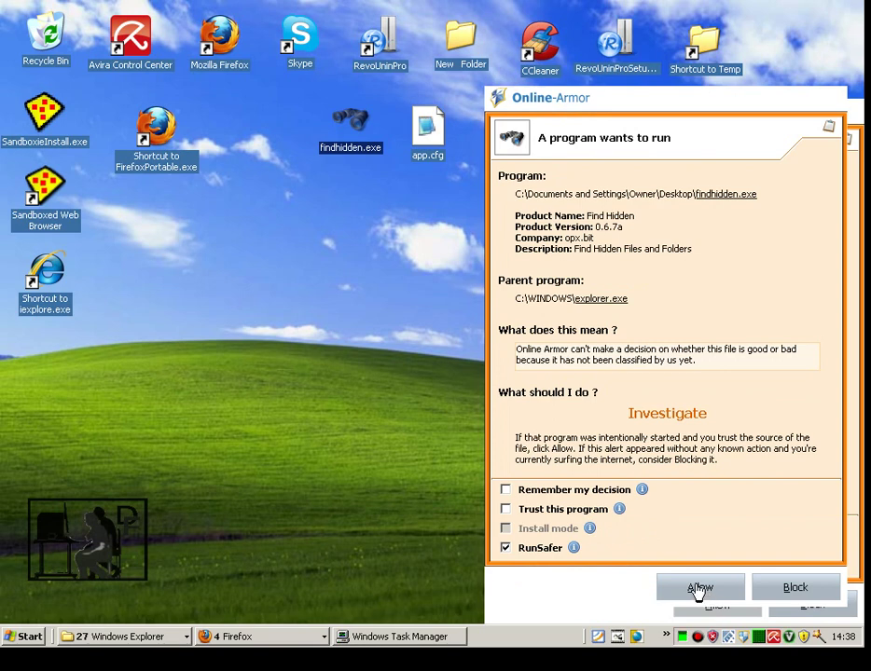
pyautogui.click(700, 590)
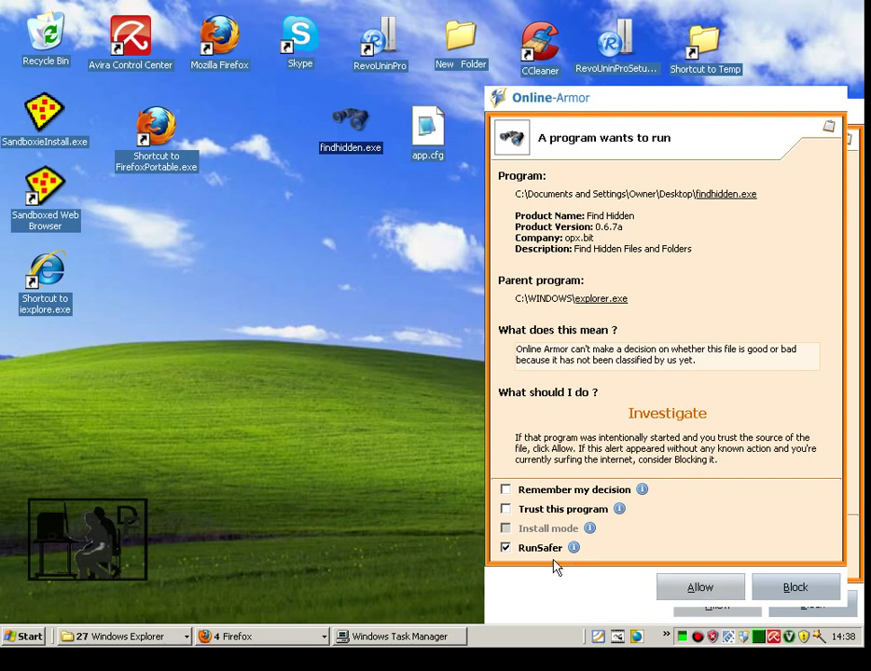
pyautogui.click(690, 588)
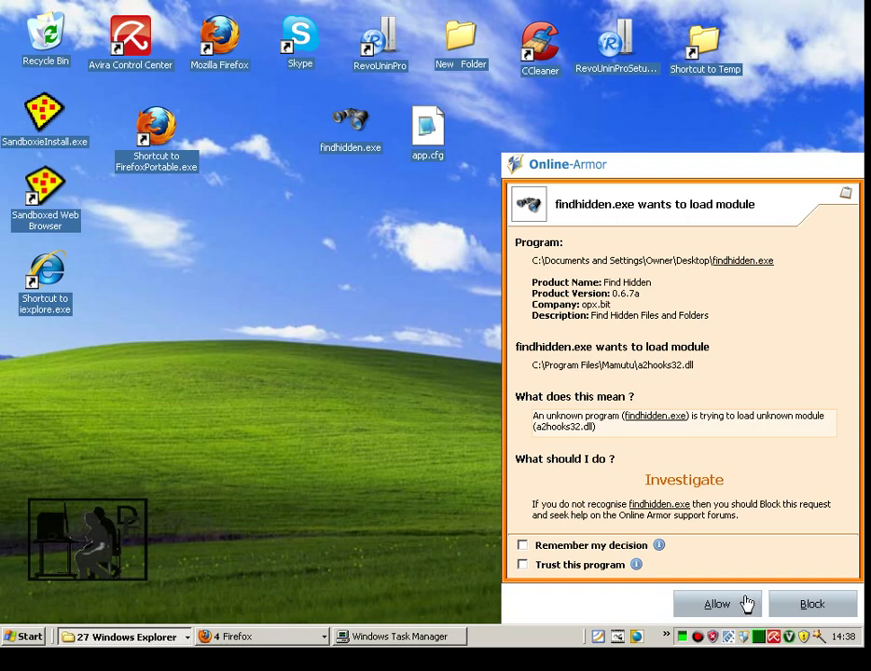
pyautogui.click(717, 604)
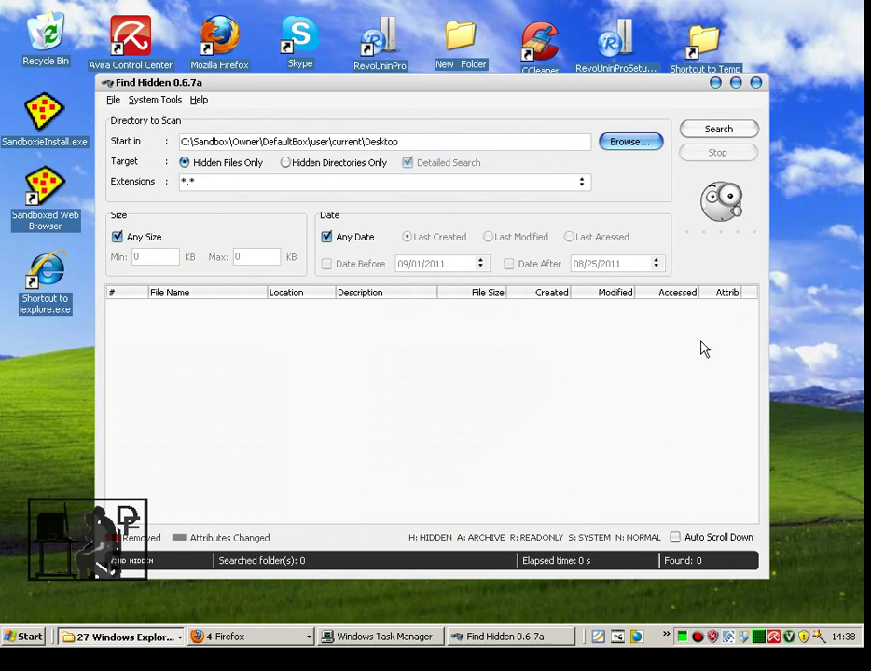
# - Start a hidden-file search in the sandbox Desktop folder and block findhidden.exe's request to list the files
pyautogui.click(708, 134)
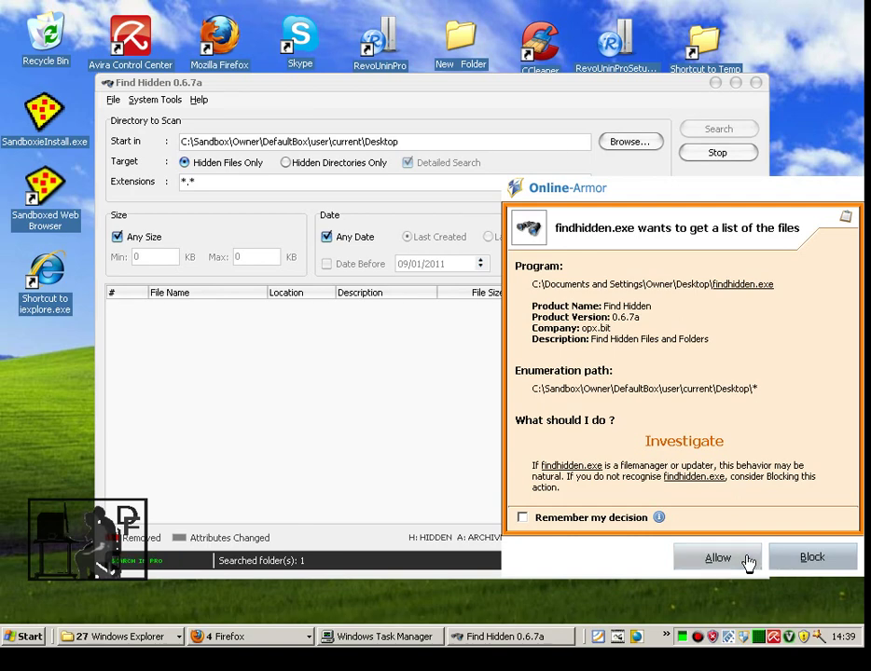
pyautogui.click(802, 560)
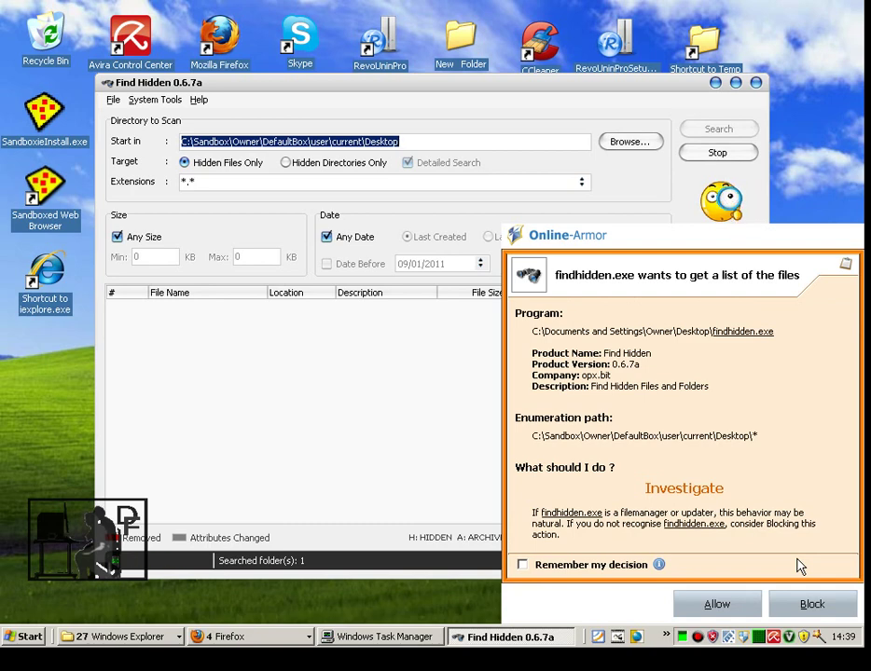
# - Deactivate Online Armor's Program Guard and block findhidden.exe's pending file-listing request
pyautogui.rightClick(746, 641)
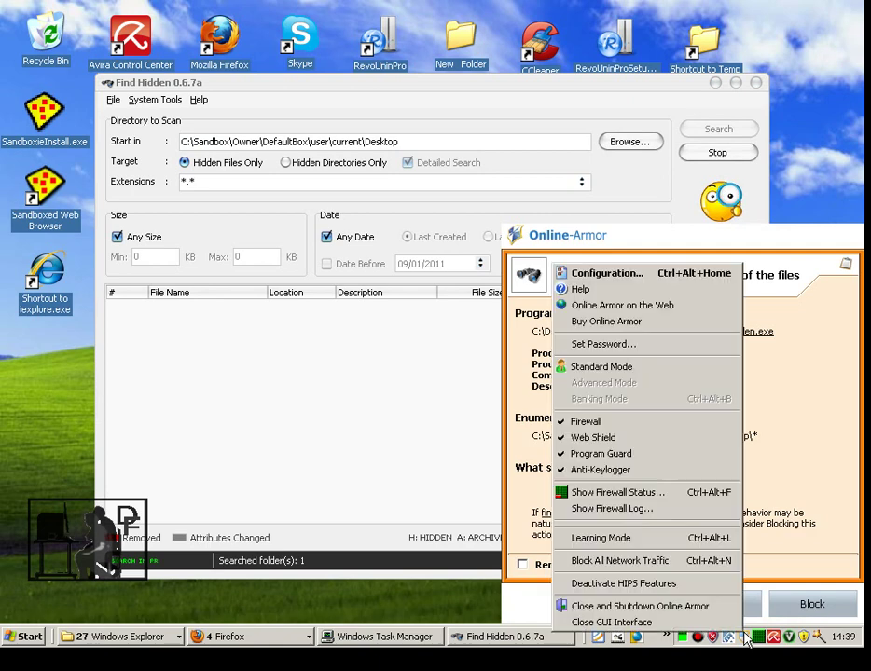
pyautogui.click(611, 454)
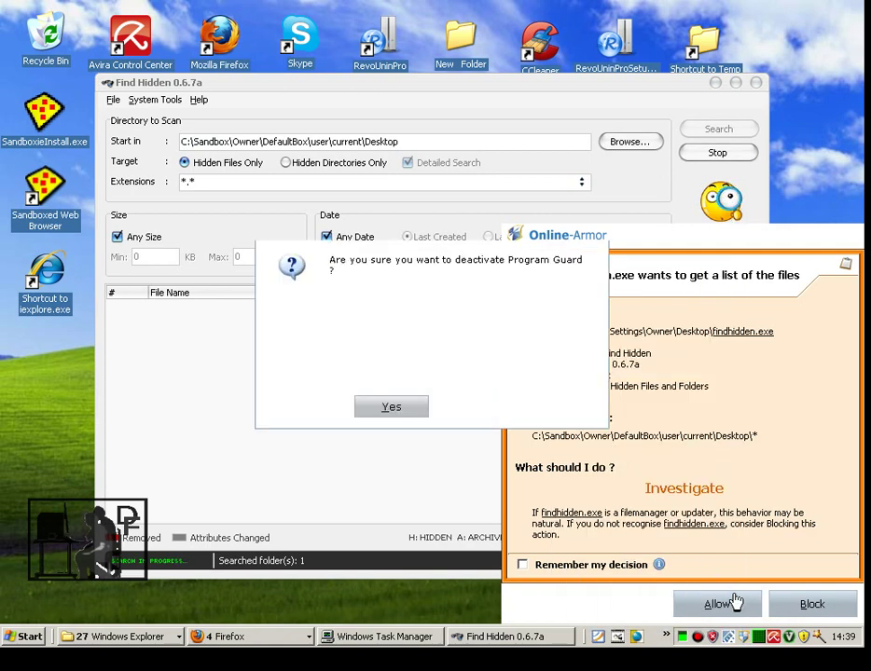
pyautogui.click(408, 410)
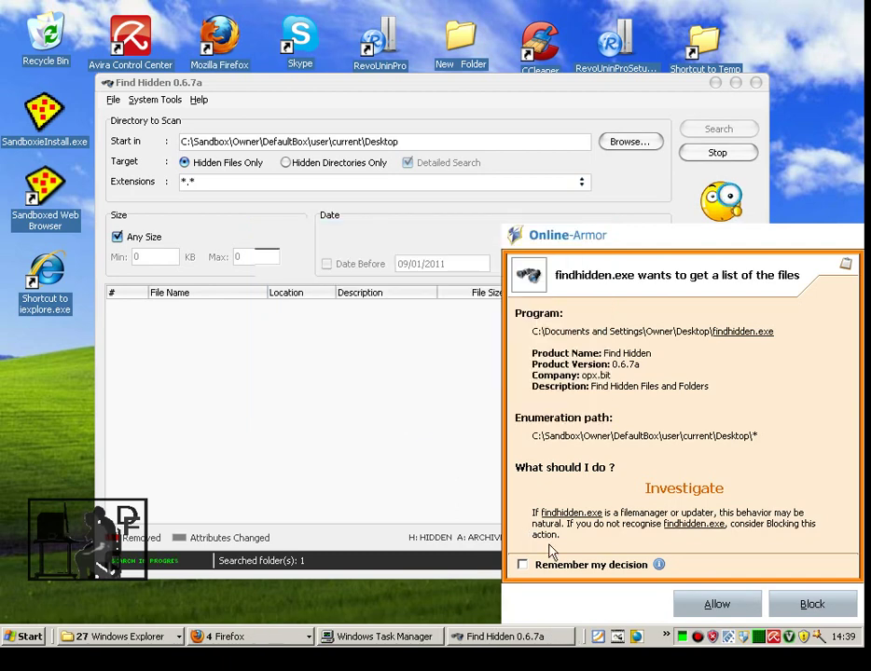
pyautogui.click(785, 604)
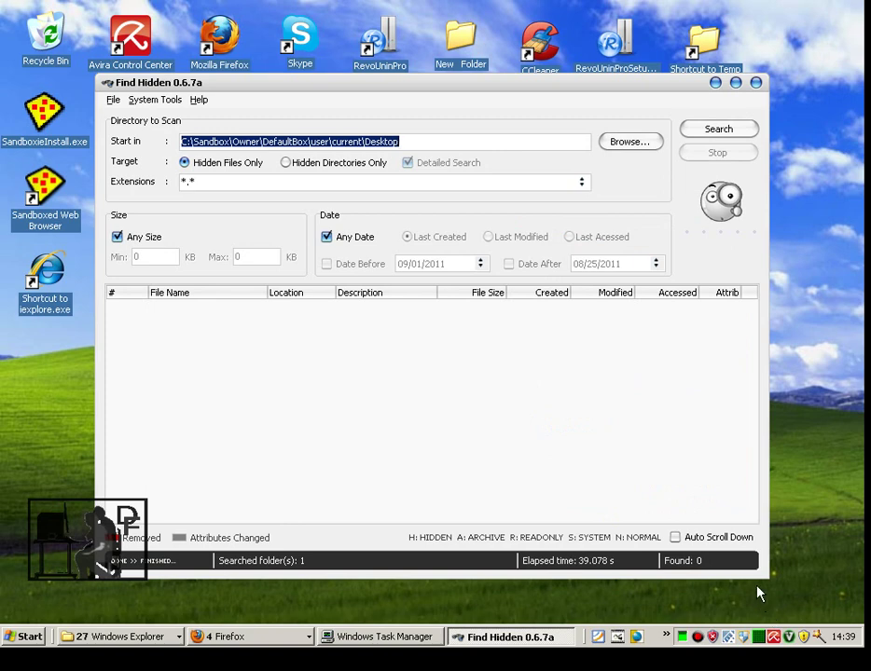
# - Rerun the hidden-file search on the sandbox Desktop folder, and scan C:\ for hidden files, stopping that scan partway
pyautogui.click(711, 131)
pyautogui.press('Return')
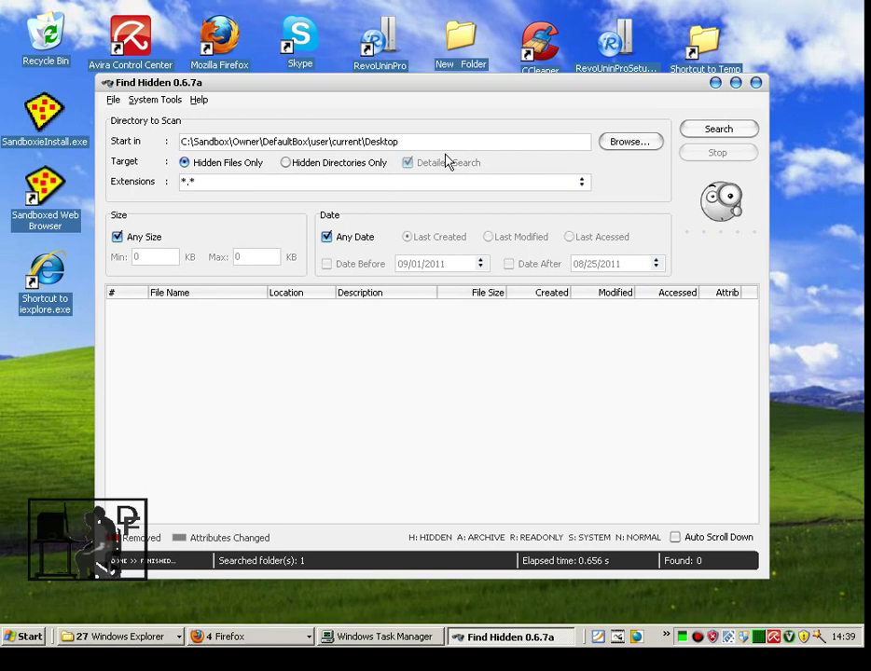
pyautogui.tripleClick(373, 141)
pyautogui.write('C:\\')
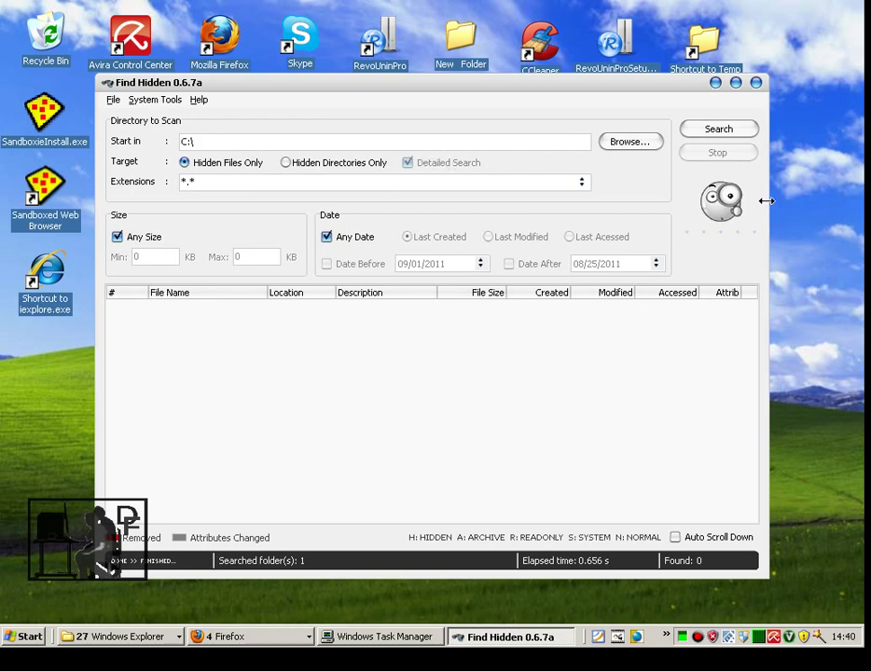
pyautogui.click(749, 136)
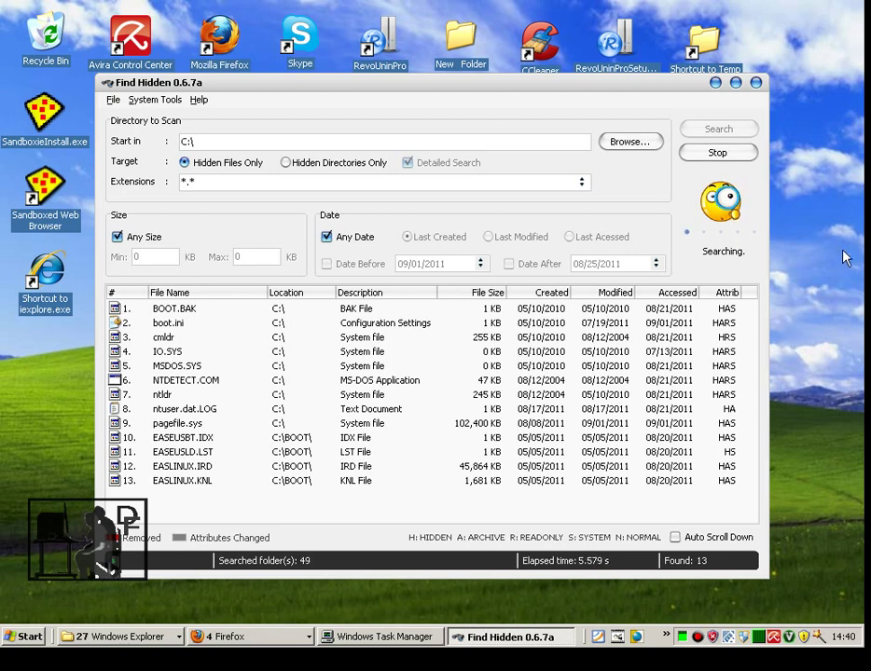
pyautogui.click(722, 152)
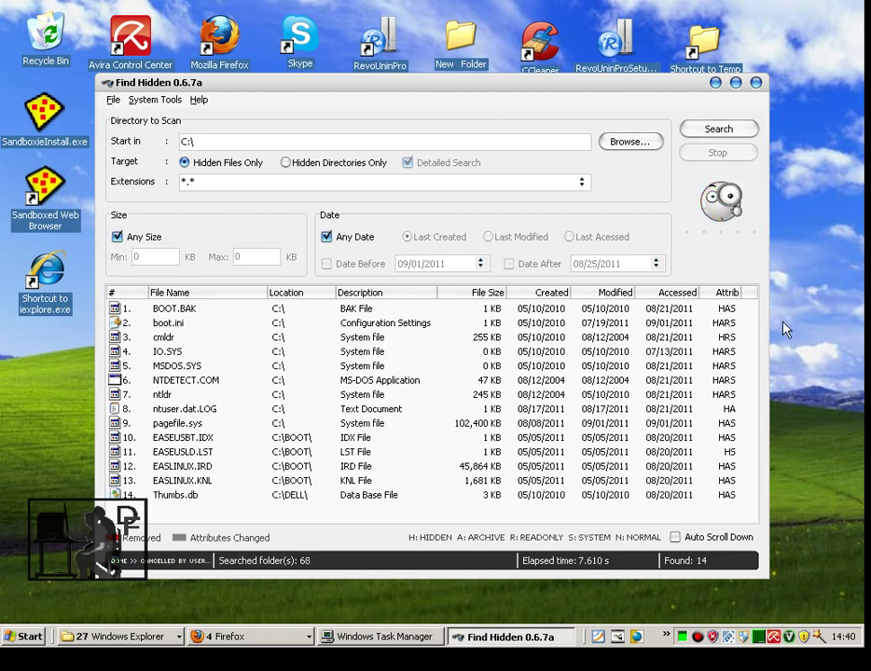
# - Switch to the Online Armor main window and deactivate Web Shield
pyautogui.click(745, 641)
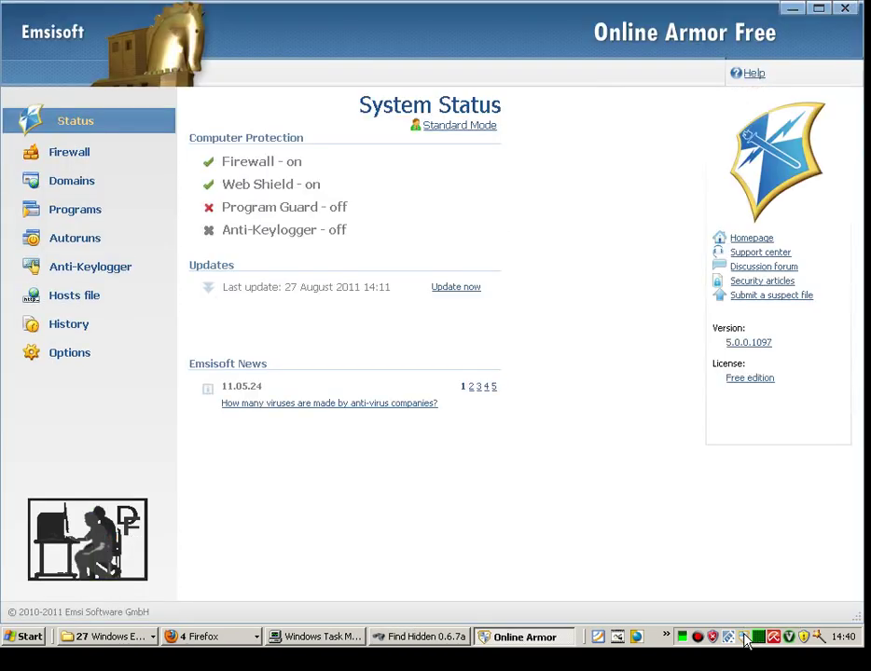
pyautogui.click(210, 190)
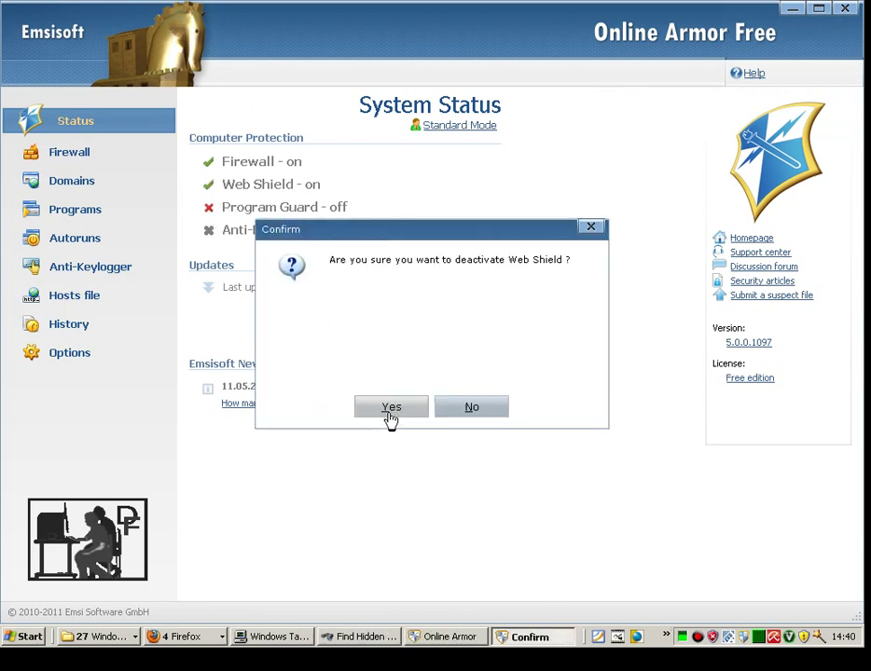
pyautogui.click(391, 410)
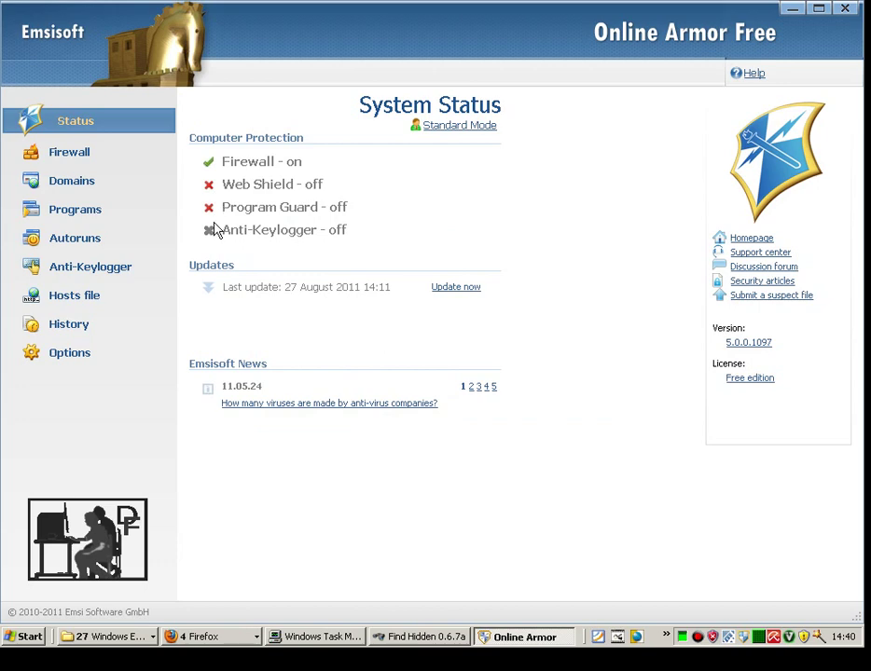
# - Change the firewall program rule for ApnStub.exe to Allowed, accepting the reset of its custom rules
pyautogui.click(78, 160)
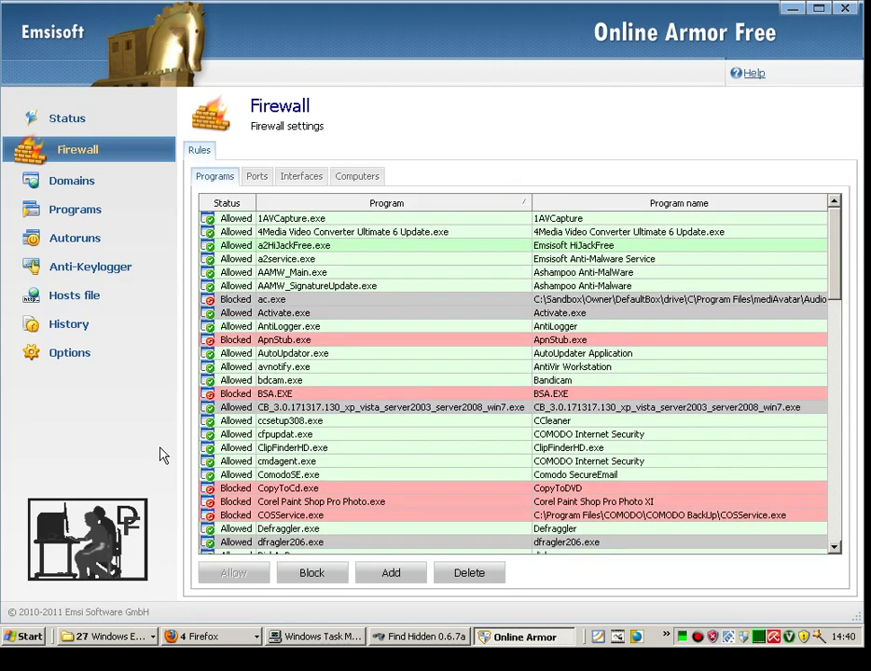
pyautogui.click(245, 343)
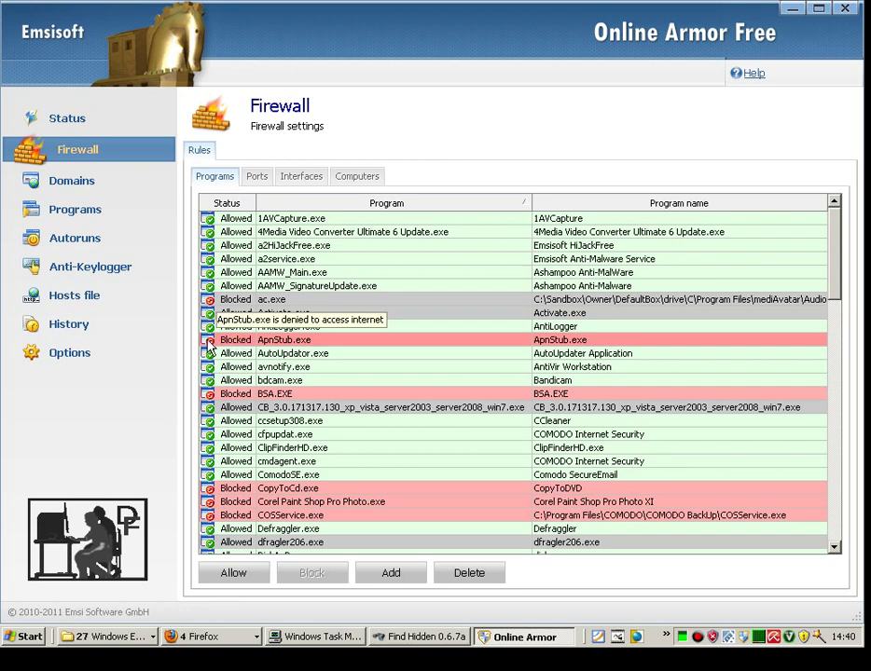
pyautogui.rightClick(210, 345)
pyautogui.click(231, 350)
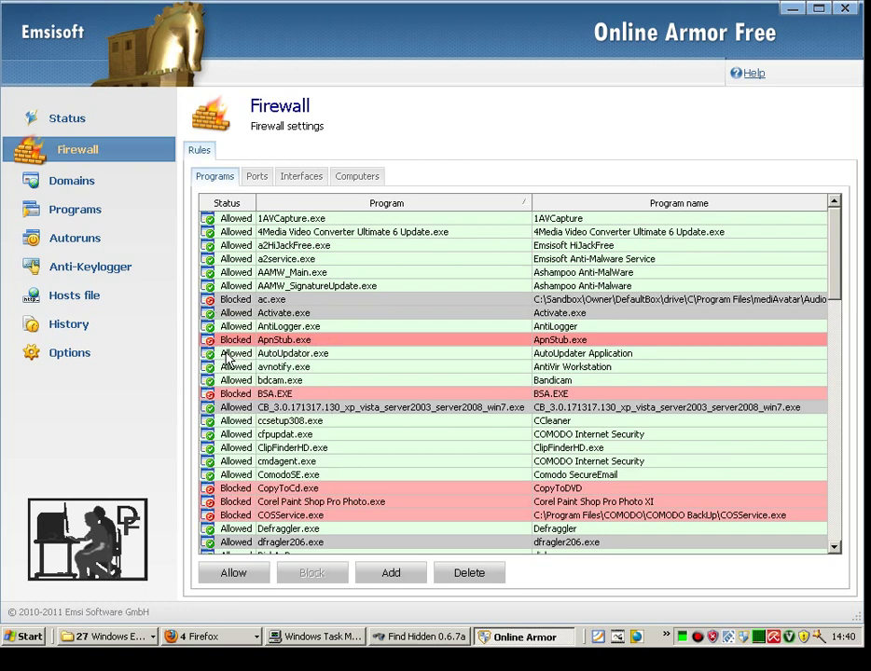
pyautogui.click(384, 411)
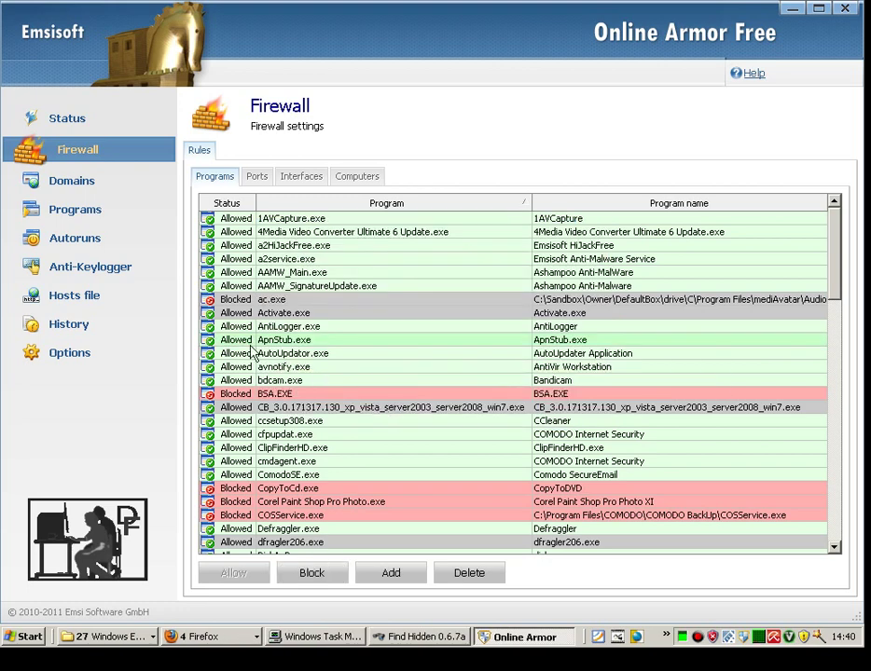
# - Set the ApnStub.exe firewall rule back to Blocked
pyautogui.rightClick(214, 339)
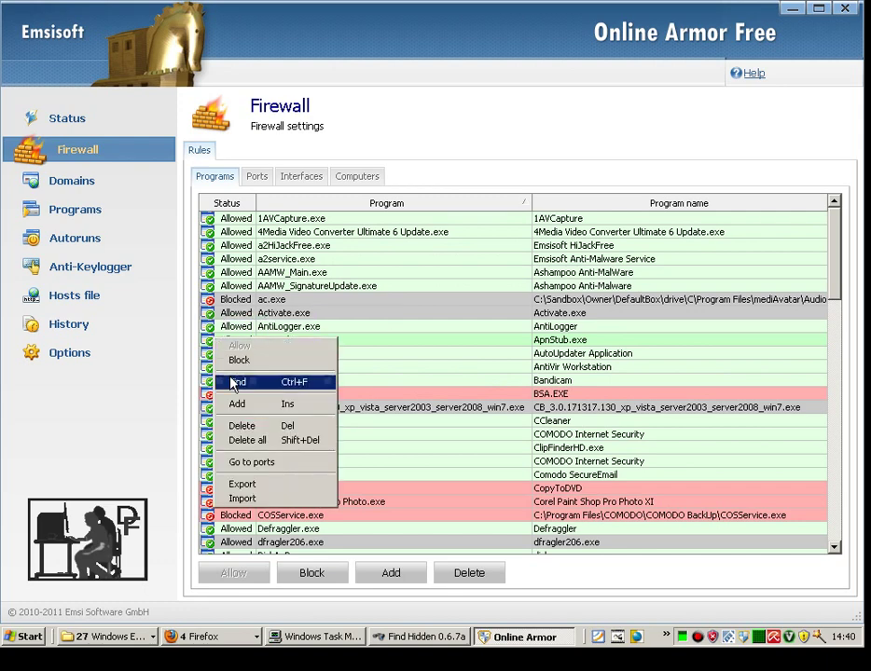
pyautogui.click(242, 361)
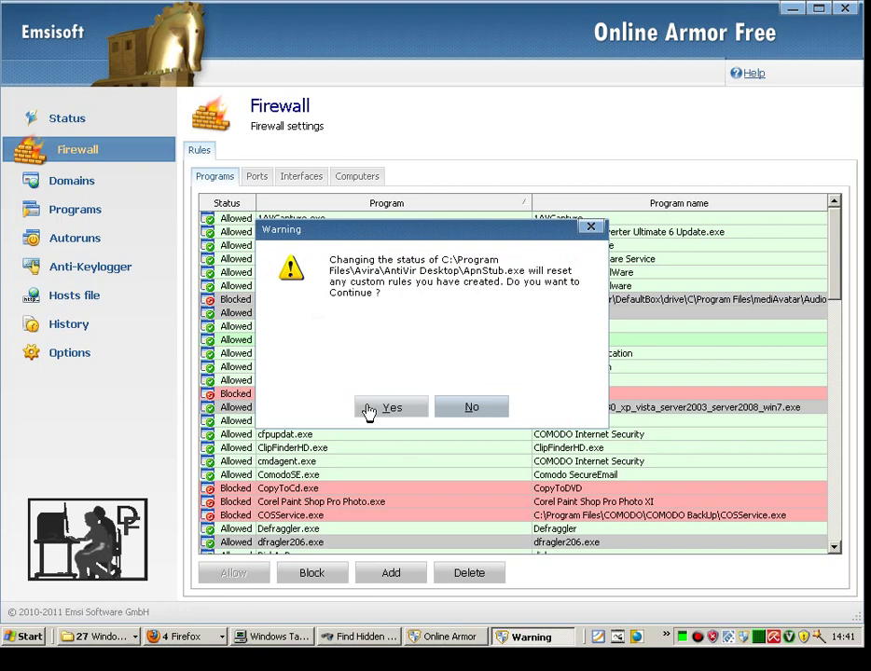
pyautogui.click(370, 409)
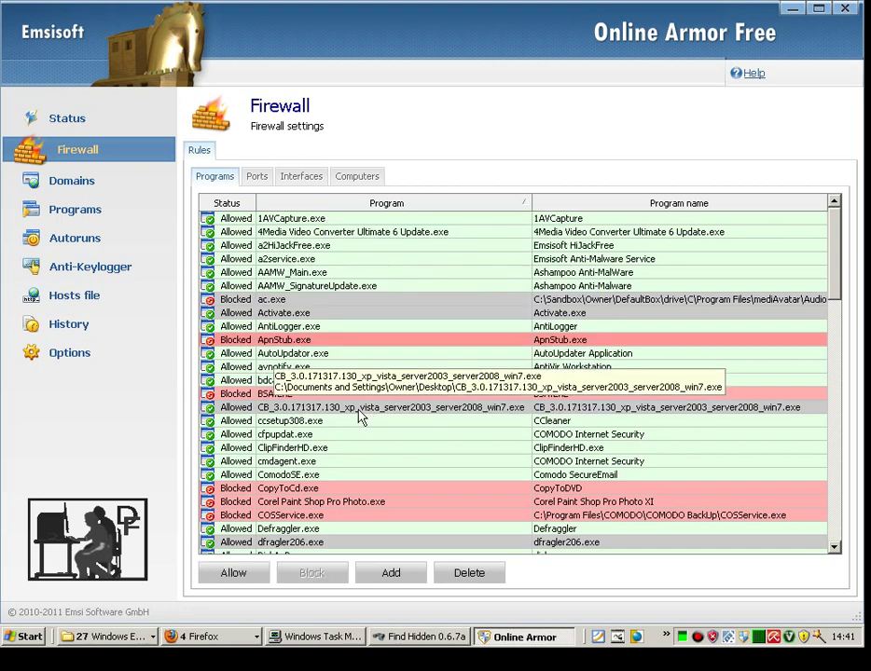
# - Examine the protocol, direction and program control options for a copy of the multi-port firefox.exe port rule, and discard the copy
pyautogui.click(258, 180)
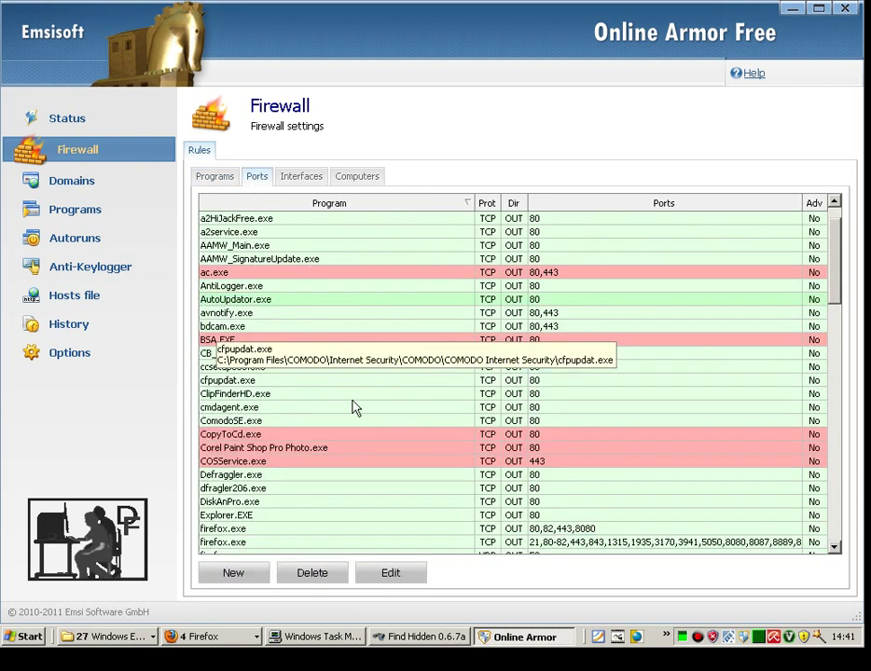
pyautogui.rightClick(230, 548)
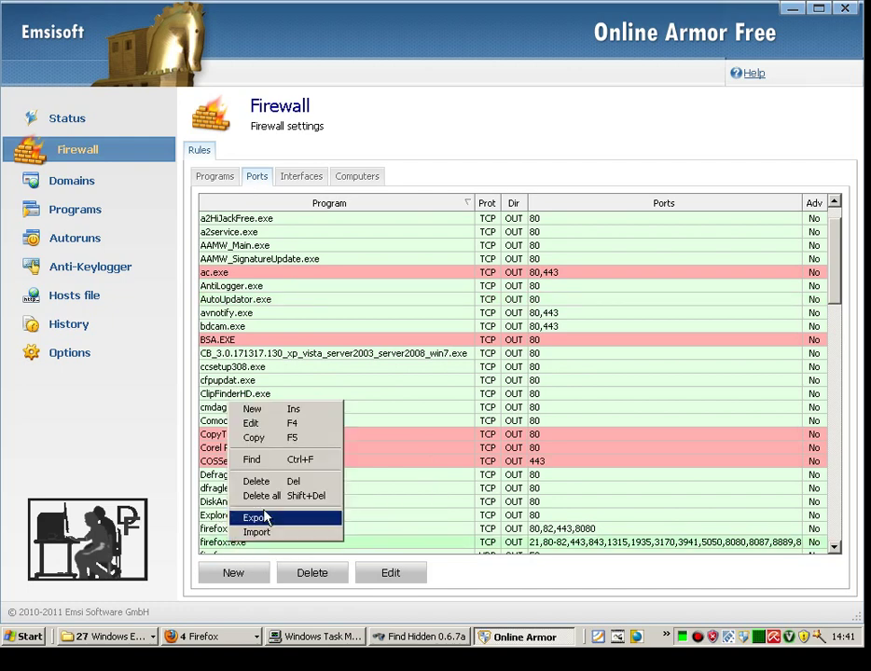
pyautogui.click(283, 440)
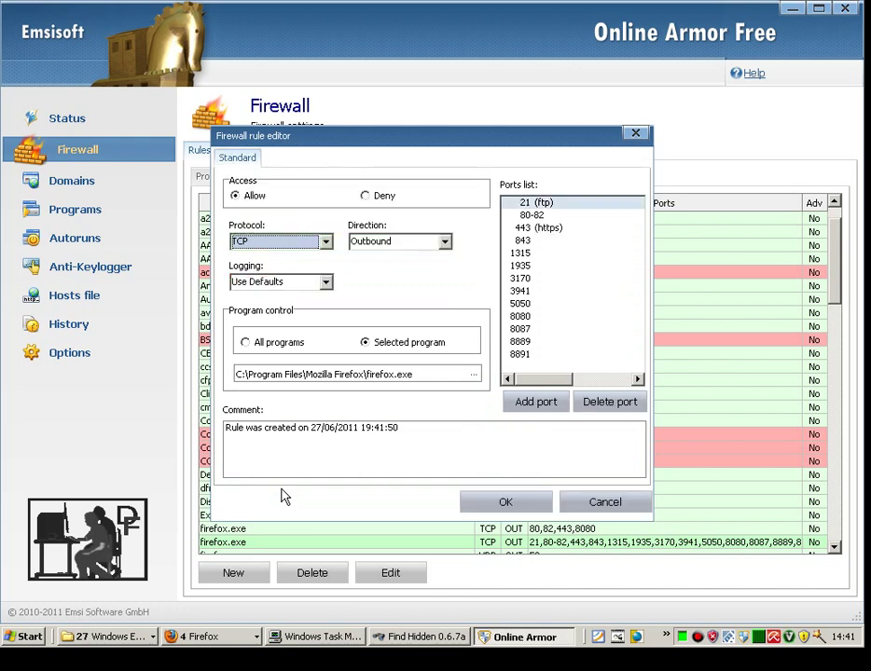
pyautogui.click(326, 242)
pyautogui.click(245, 255)
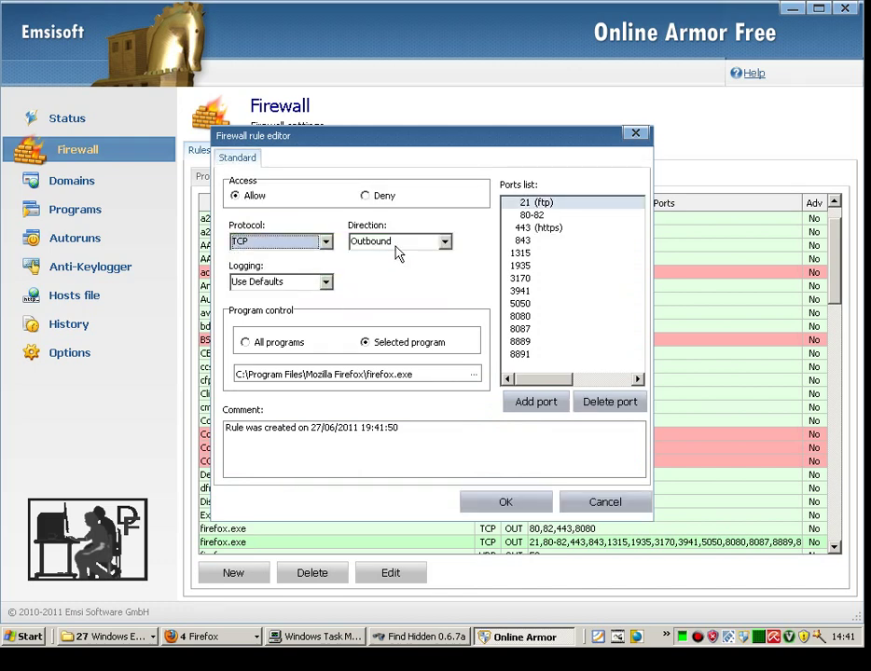
pyautogui.click(446, 245)
pyautogui.click(449, 246)
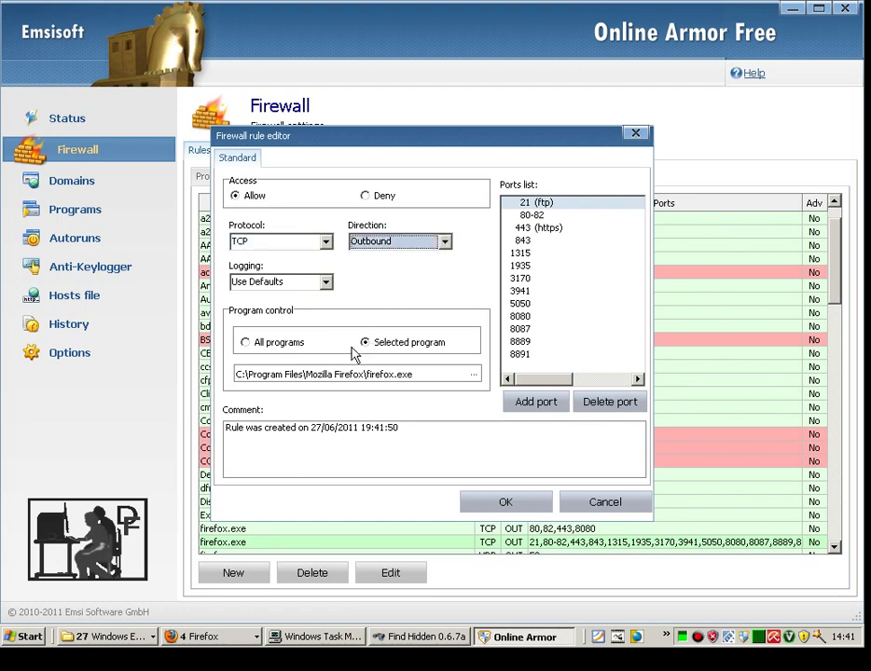
pyautogui.click(247, 344)
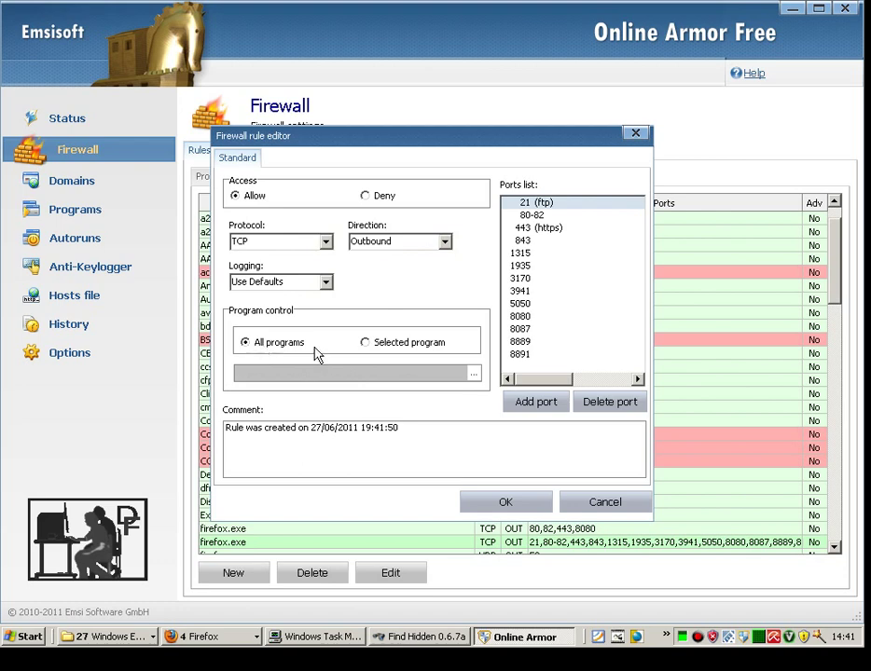
pyautogui.click(364, 343)
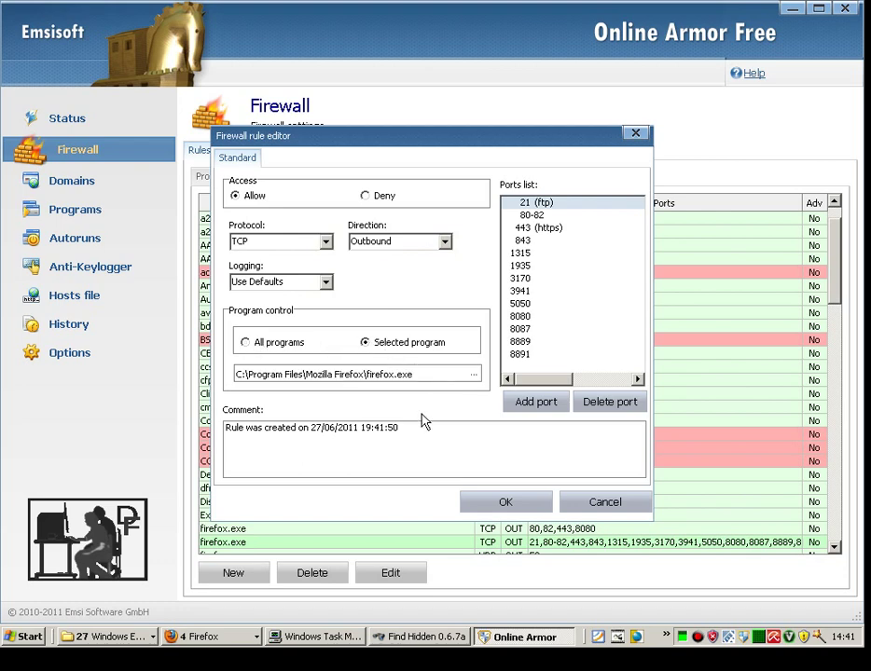
pyautogui.click(612, 509)
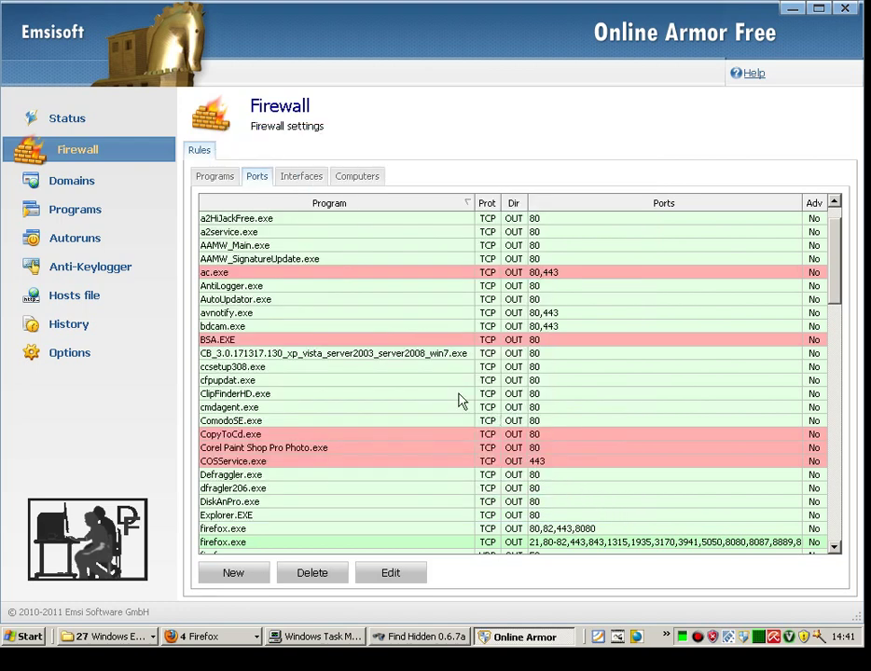
# - View the firewall's network interfaces, and mark the ask.com domain as trusted in the domains list
pyautogui.click(308, 184)
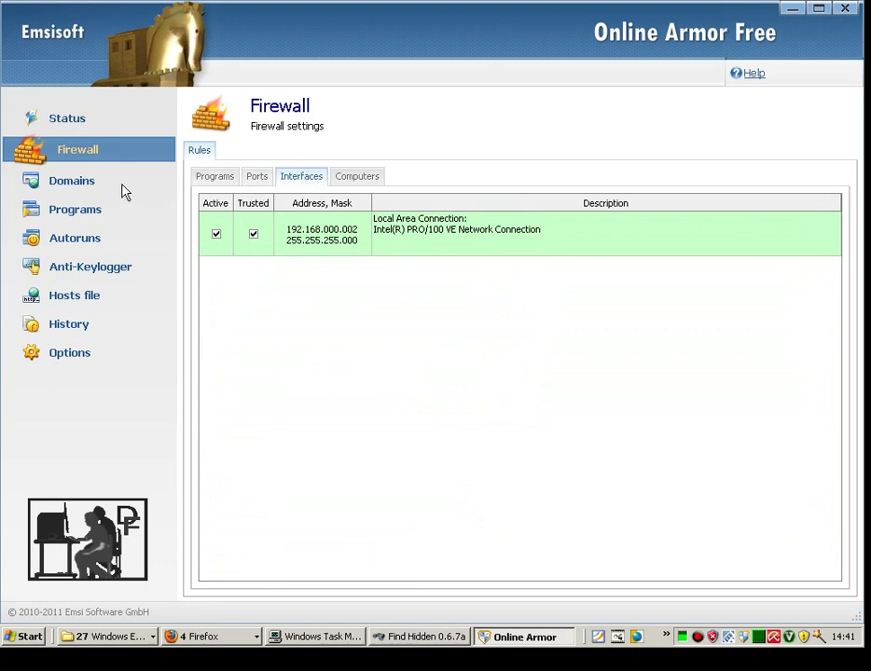
pyautogui.click(84, 185)
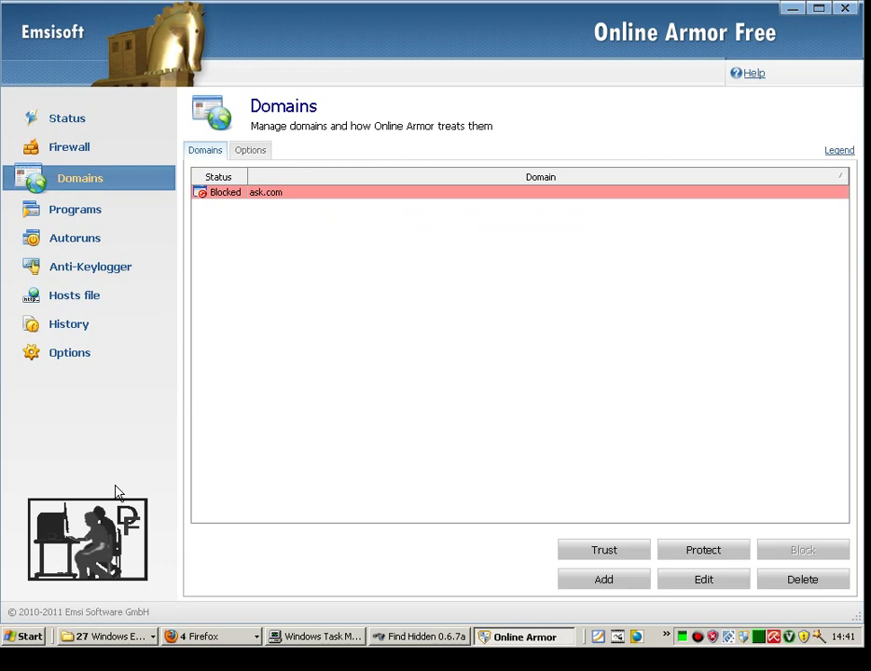
pyautogui.rightClick(210, 198)
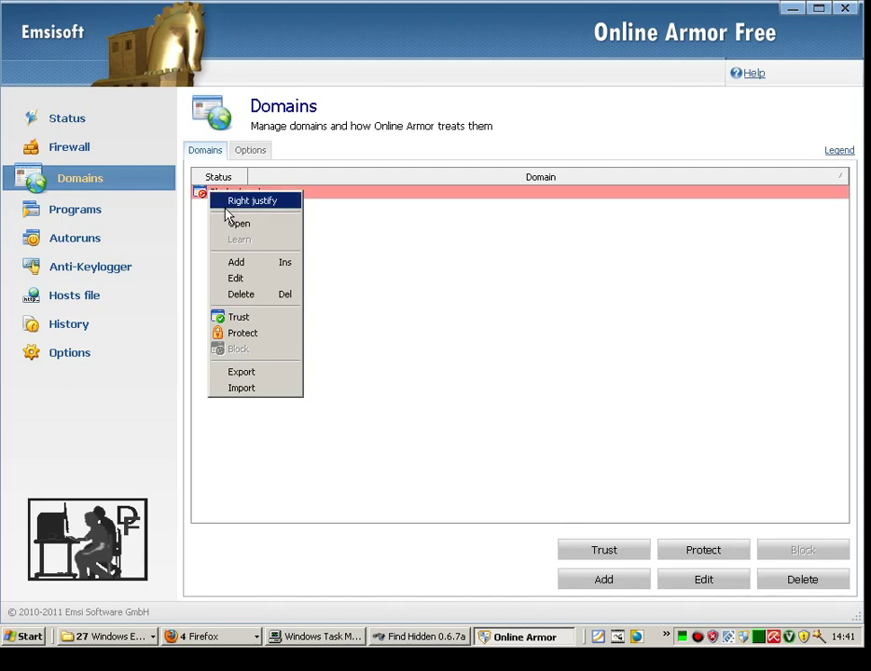
pyautogui.click(220, 319)
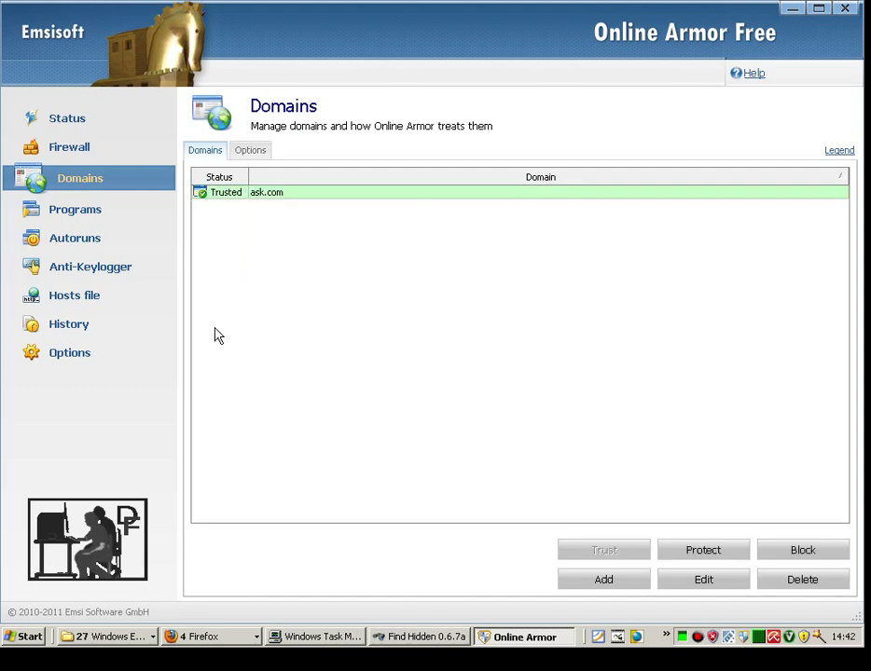
# - Set the ask.com domain back to blocked, and view the domain options
pyautogui.rightClick(215, 196)
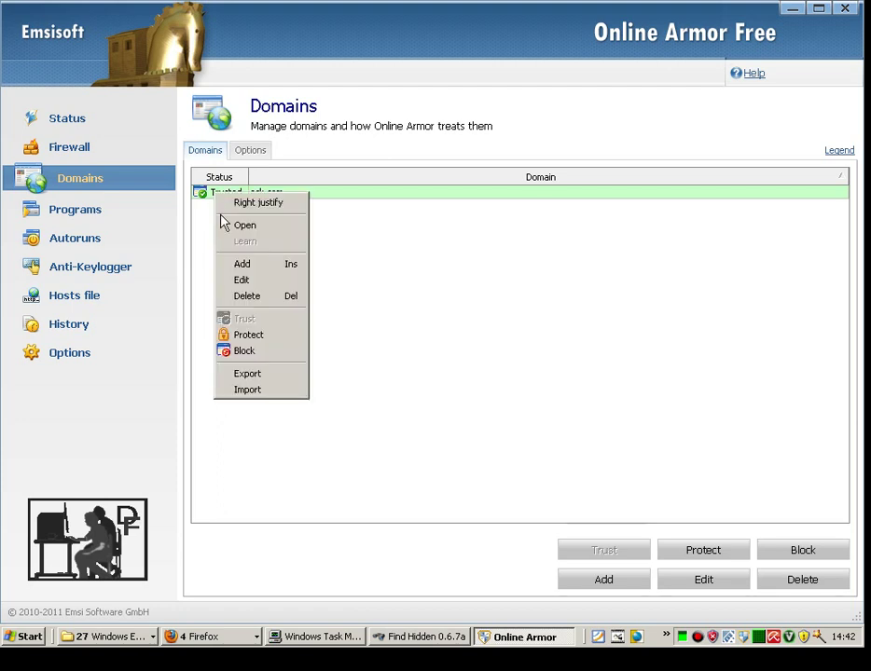
pyautogui.click(243, 352)
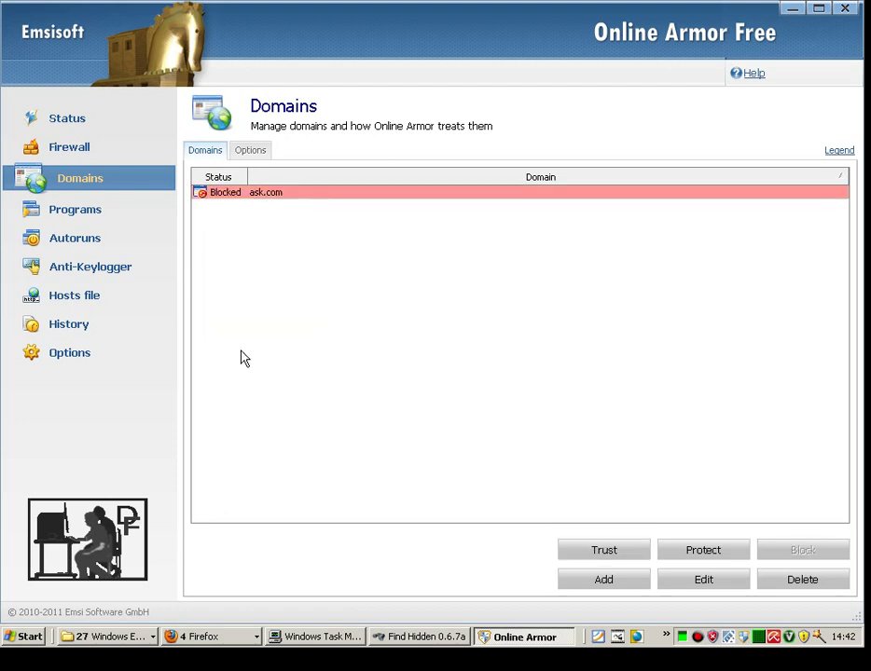
pyautogui.click(250, 155)
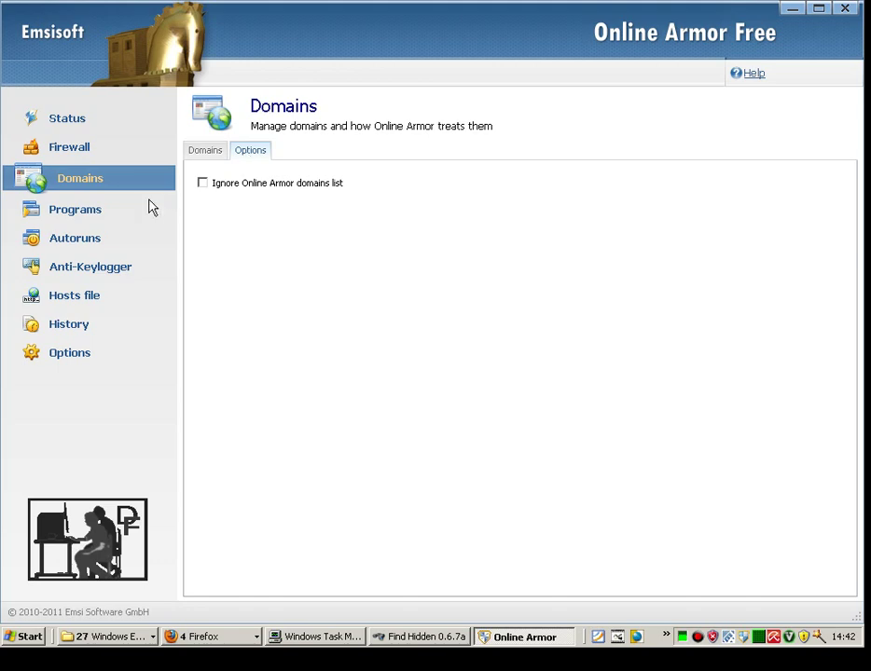
# - In the advanced options of Aiseesoft MP4 Converter Suite.exe, enable RunSafer and cycle the start applications permission through its settings back to Ask
pyautogui.click(84, 215)
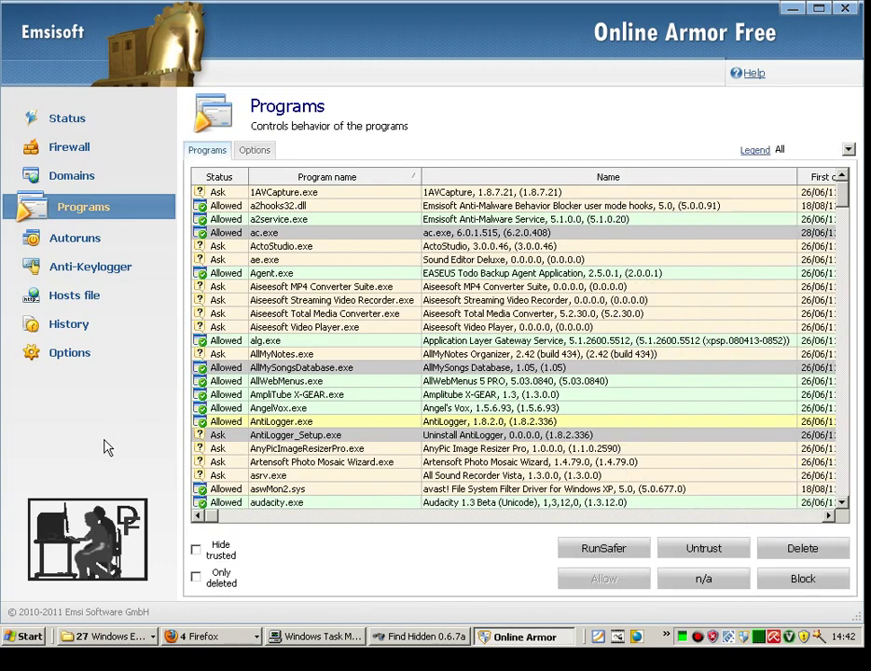
pyautogui.rightClick(208, 292)
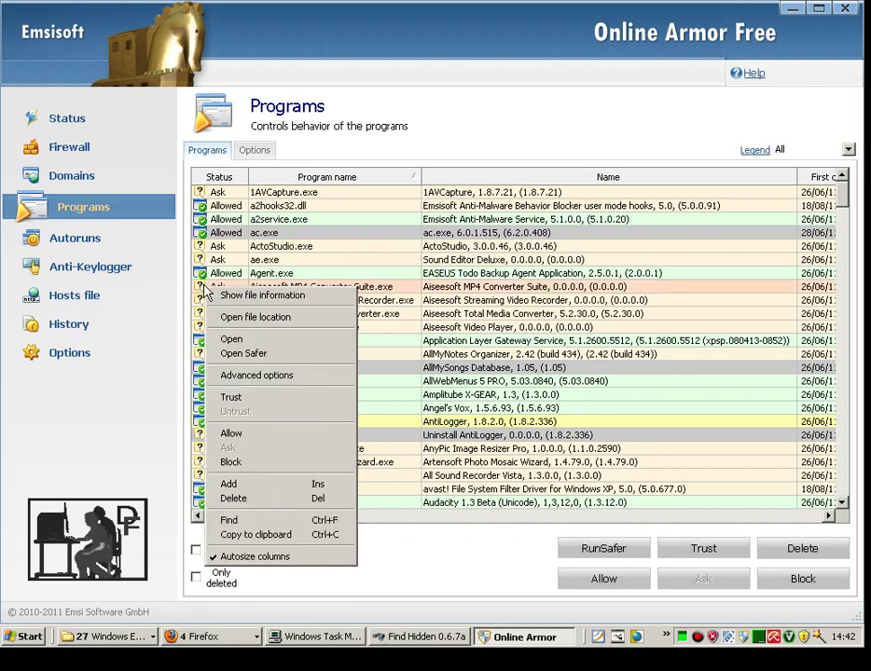
pyautogui.click(221, 375)
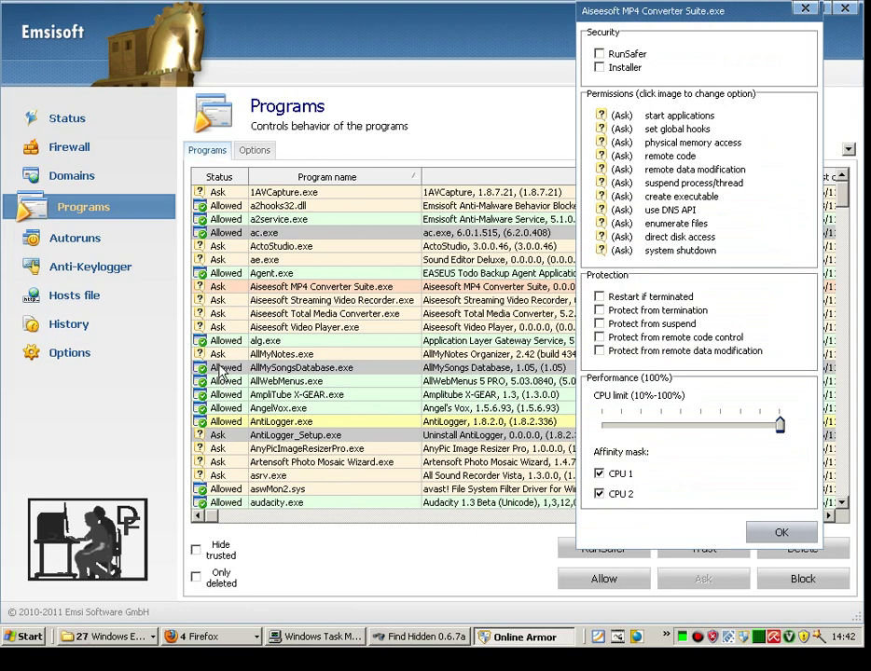
pyautogui.click(600, 54)
pyautogui.click(601, 115)
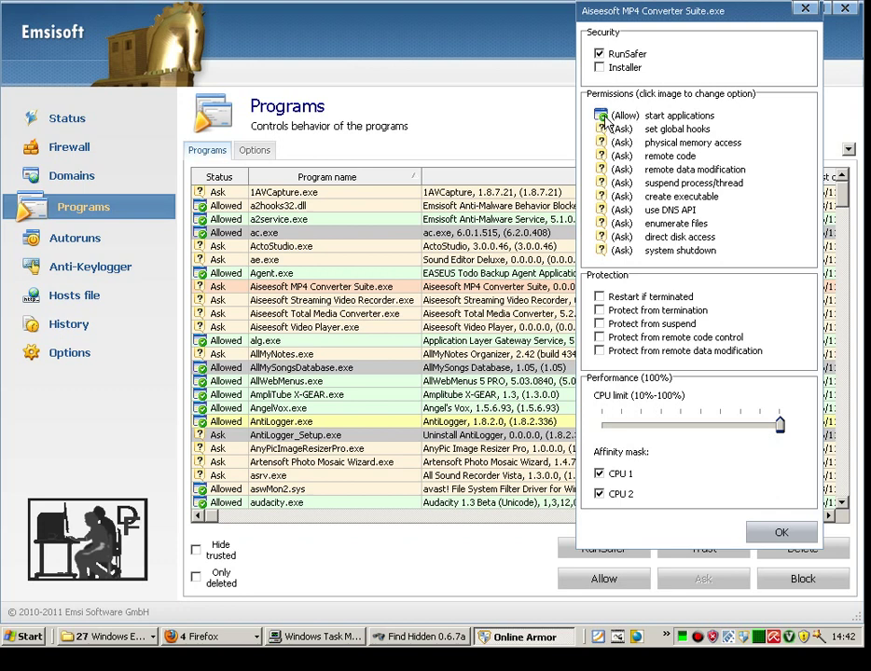
pyautogui.click(601, 116)
pyautogui.click(601, 116)
# - Enable restart if terminated and the protections from termination, suspend and remote code control for Aiseesoft MP4 Converter Suite.exe
pyautogui.click(600, 298)
pyautogui.click(600, 310)
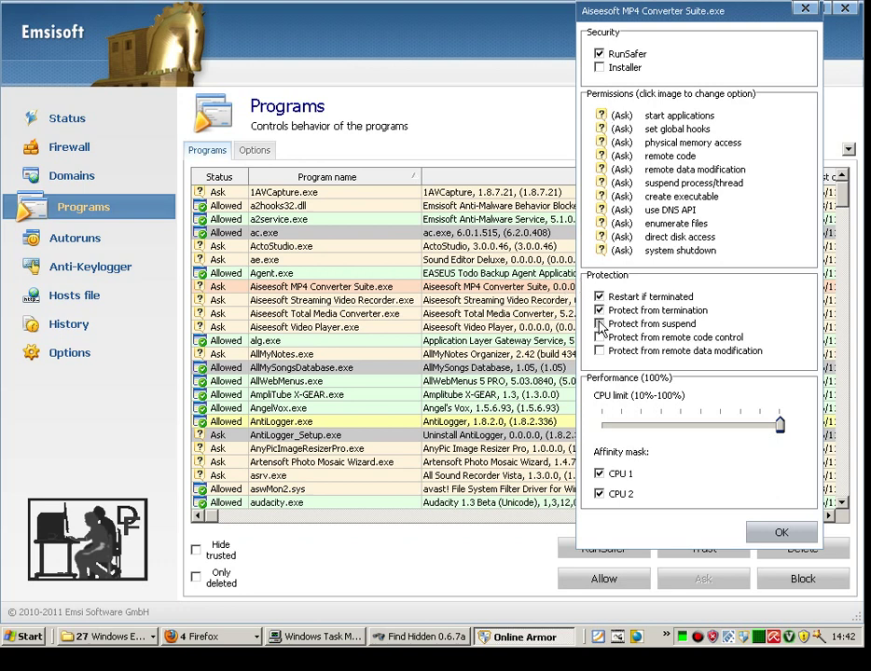
pyautogui.click(600, 324)
pyautogui.click(600, 337)
# - Clear all the protection options and RunSafer for Aiseesoft MP4 Converter Suite.exe, and close its advanced options
pyautogui.click(600, 324)
pyautogui.click(600, 310)
pyautogui.click(600, 297)
pyautogui.click(620, 55)
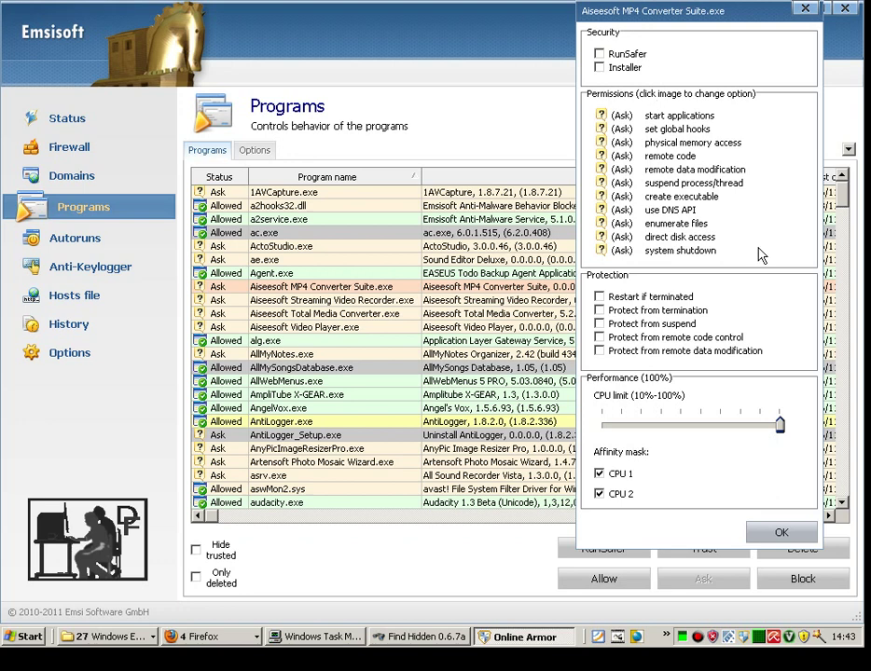
pyautogui.click(783, 533)
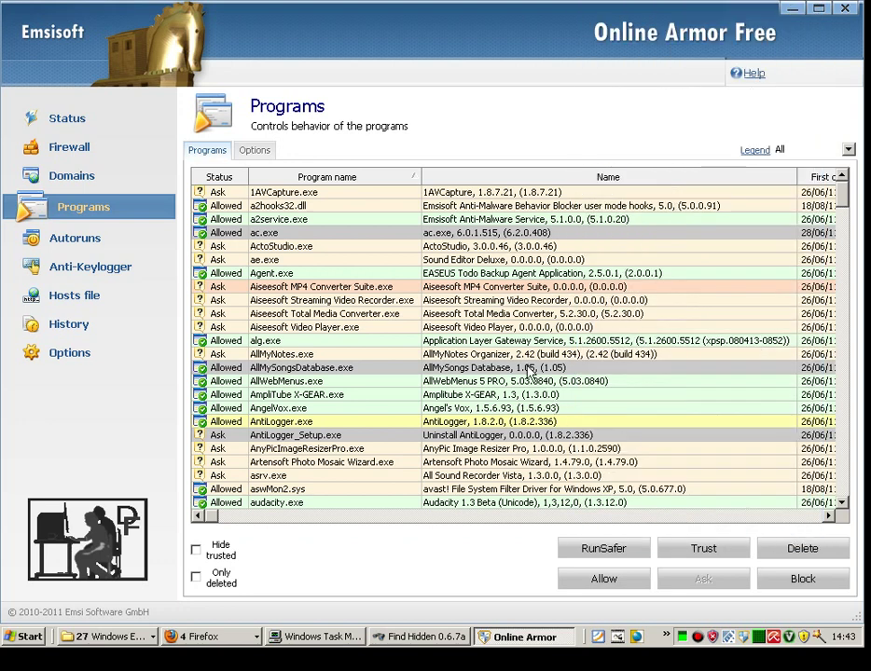
# - Review the general program options, and block the mysqld-nt.exe autorun from starting
pyautogui.click(253, 150)
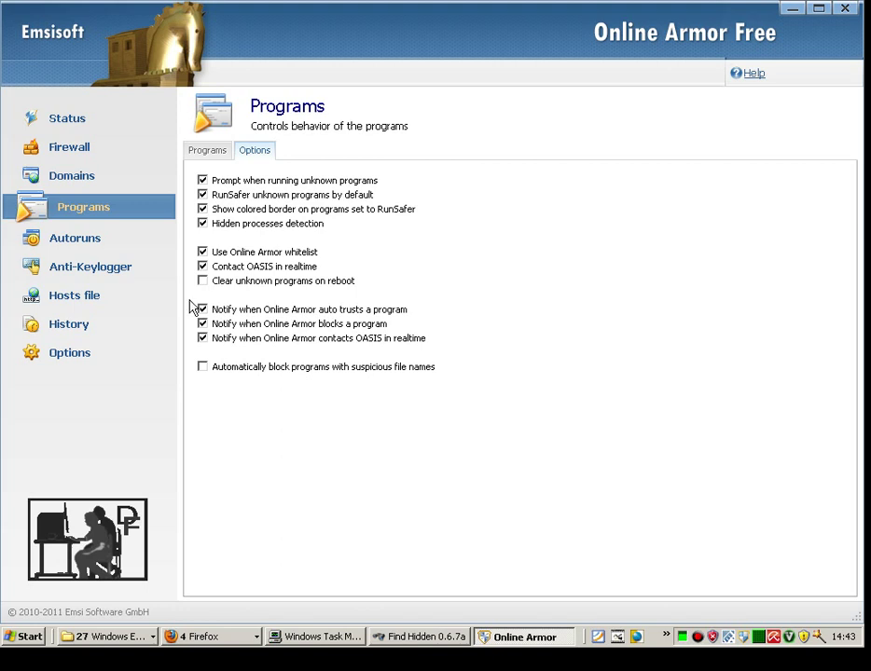
pyautogui.click(86, 246)
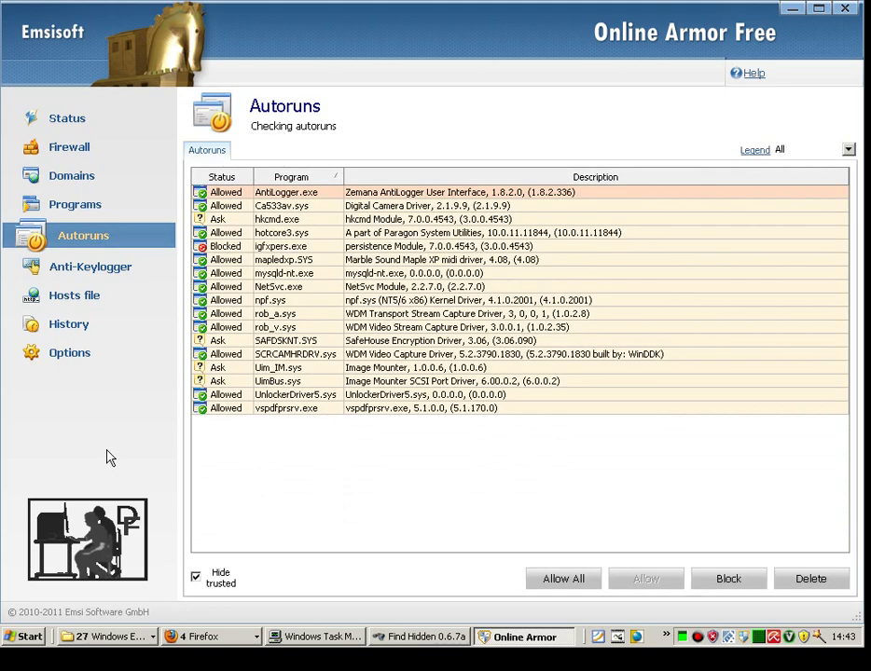
pyautogui.click(202, 277)
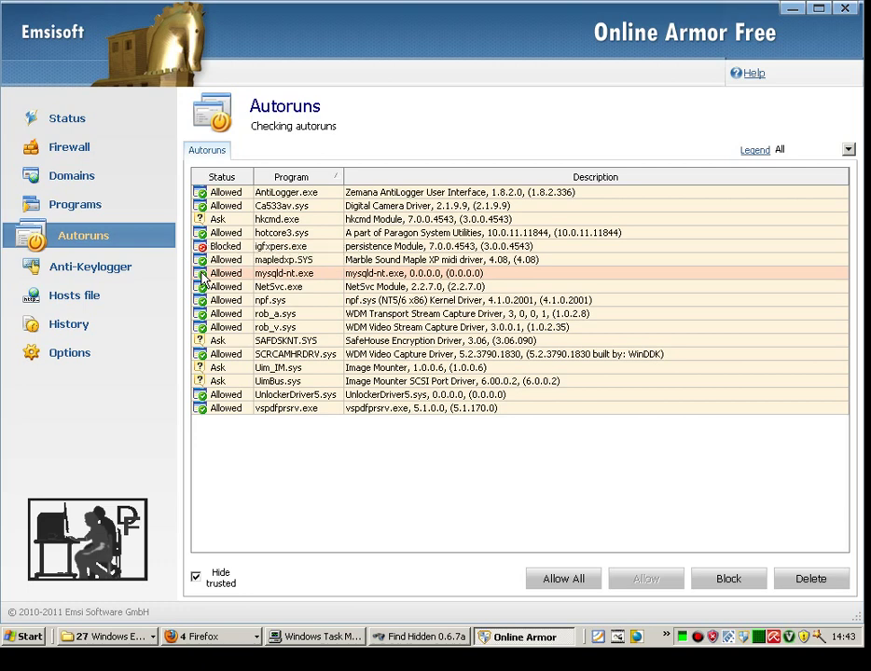
pyautogui.rightClick(203, 277)
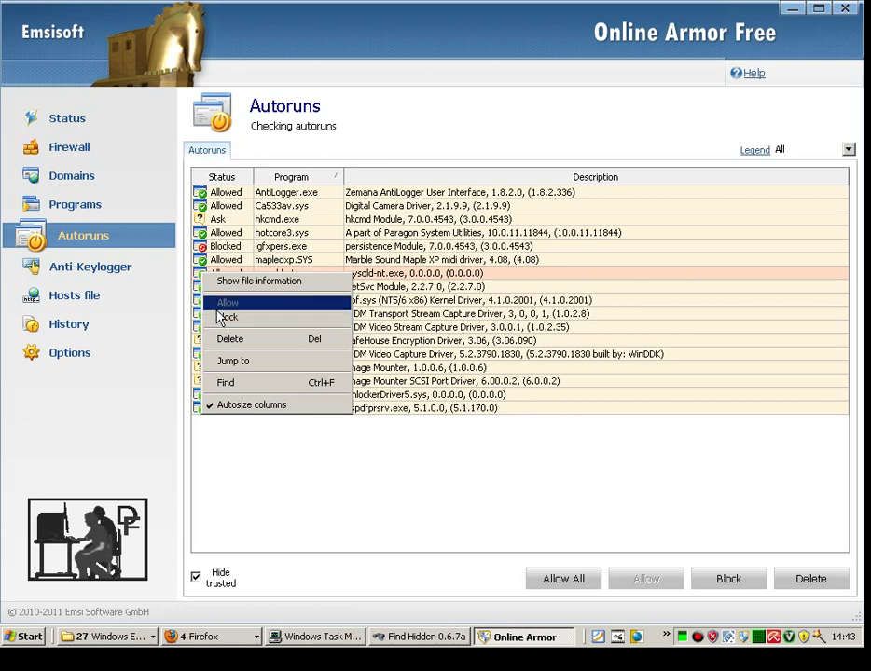
pyautogui.click(221, 318)
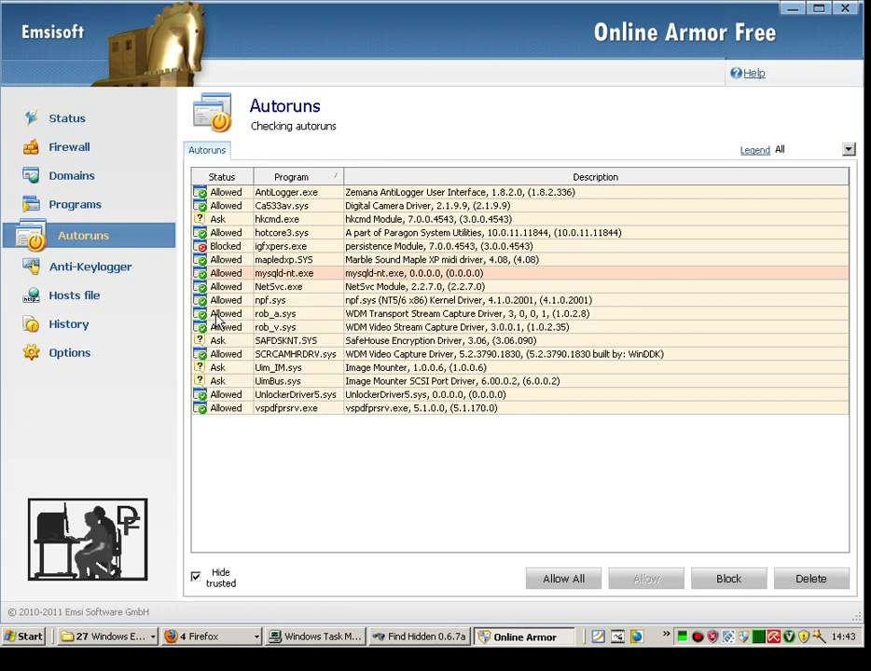
pyautogui.click(375, 408)
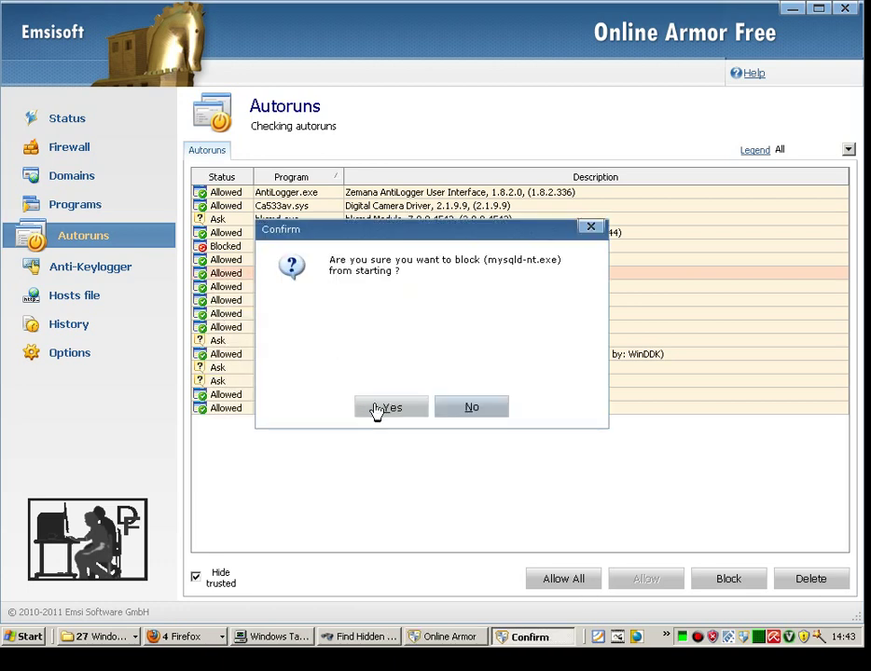
# - Jump to the registry entry of the mysqld-nt.exe autorun, inspect it and close the Registry Editor
pyautogui.rightClick(230, 274)
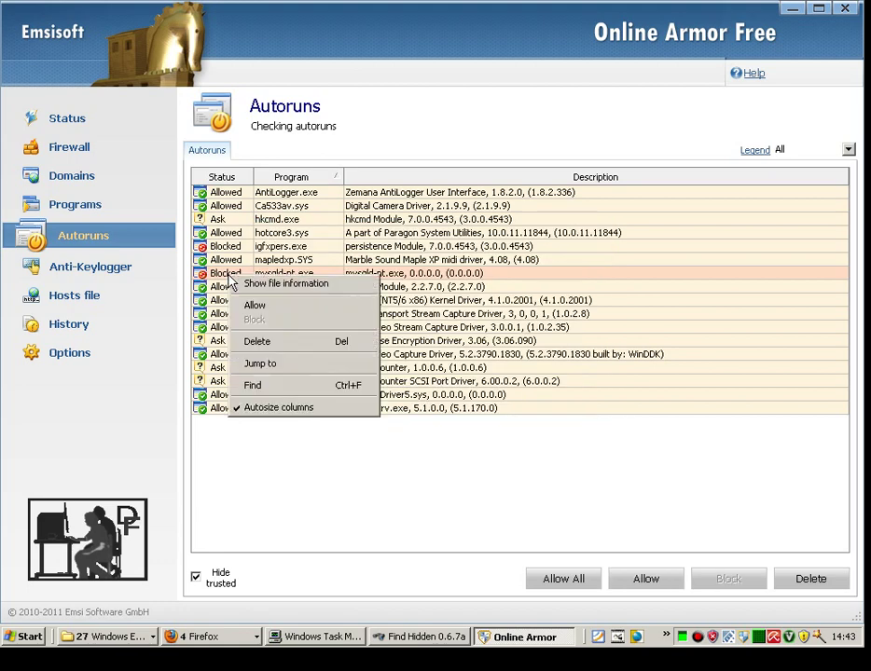
pyautogui.click(269, 365)
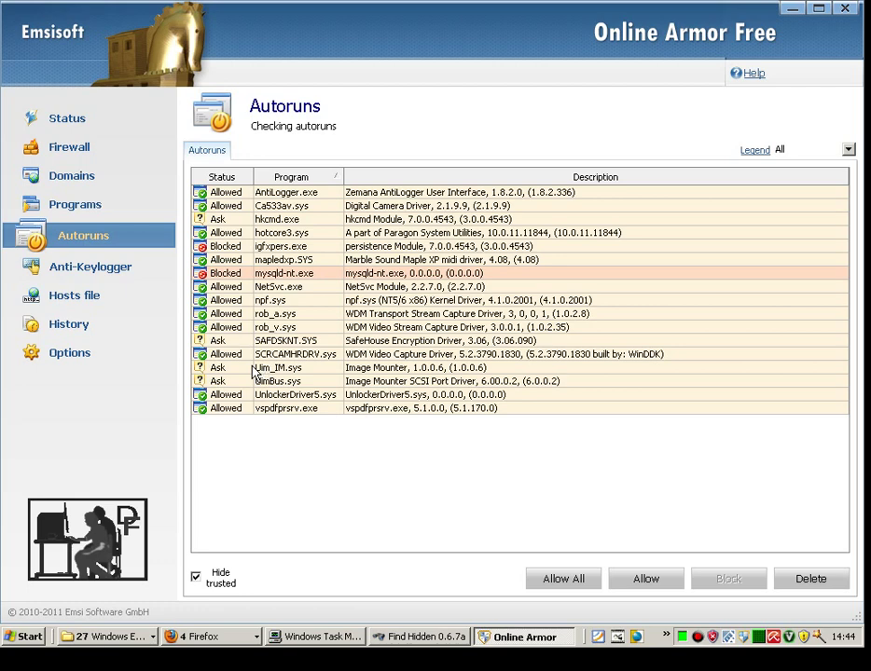
pyautogui.doubleClick(252, 373)
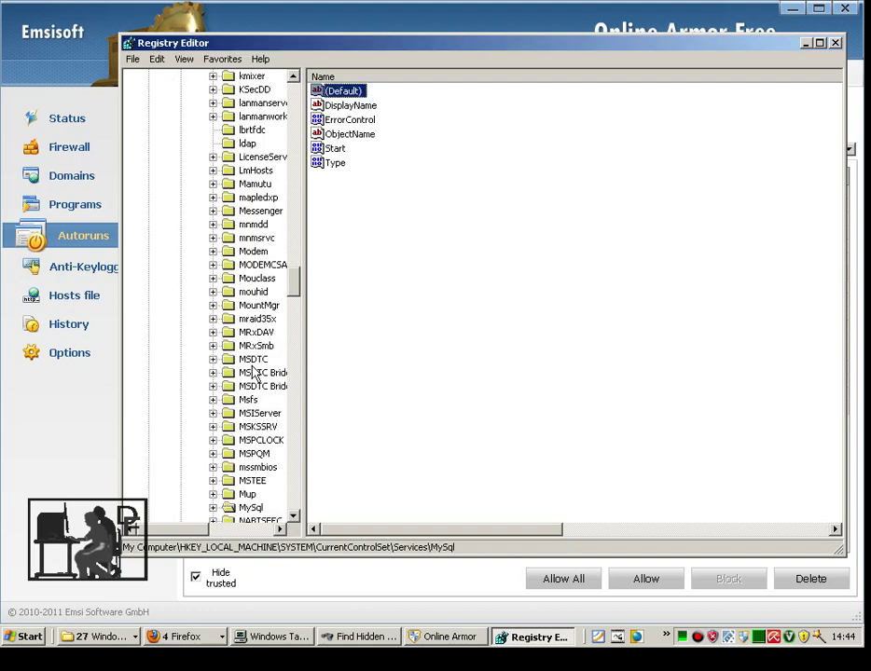
pyautogui.click(835, 43)
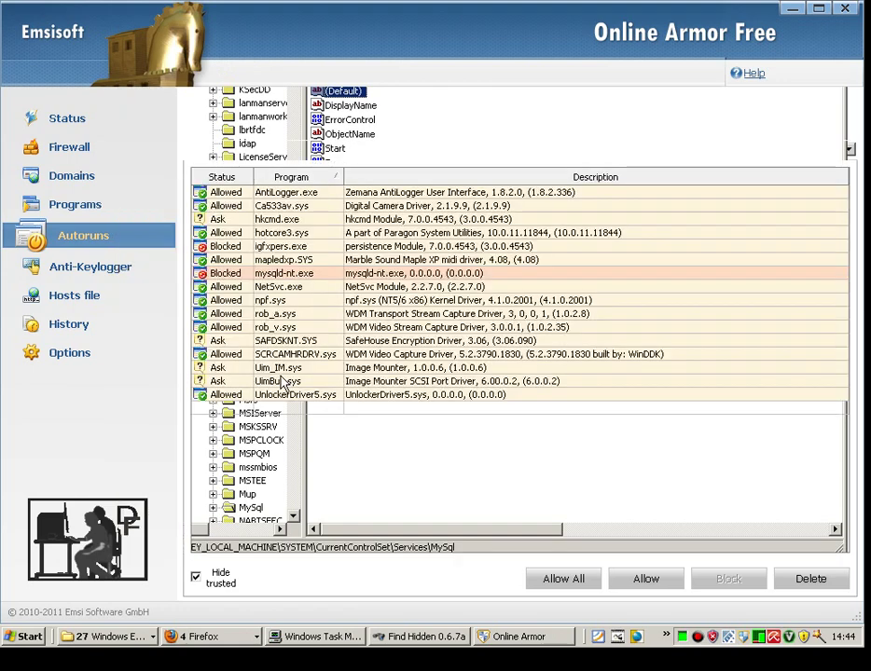
# - Look over the Anti-Keylogger list and the Hosts file programs and options
pyautogui.click(106, 270)
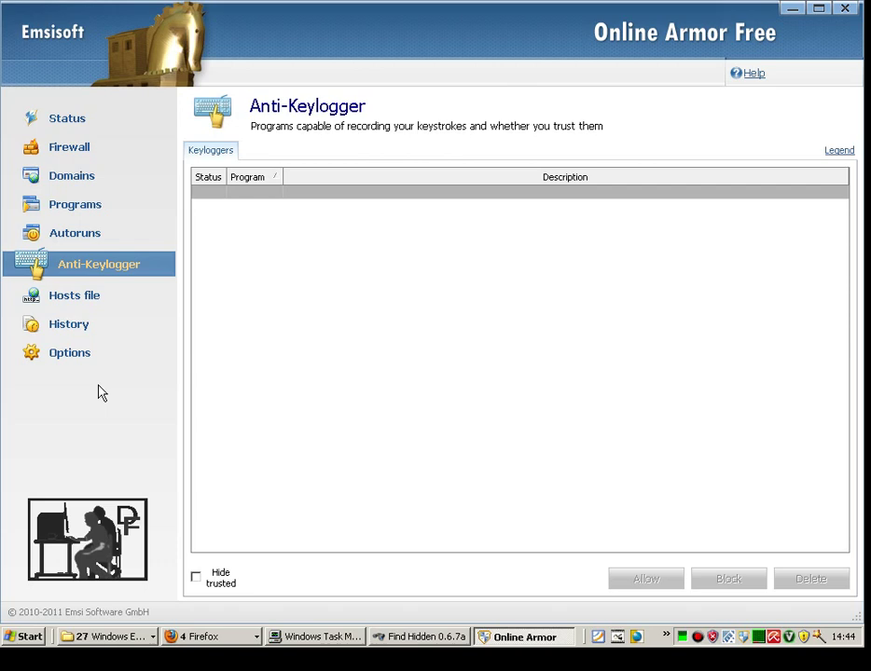
pyautogui.click(84, 297)
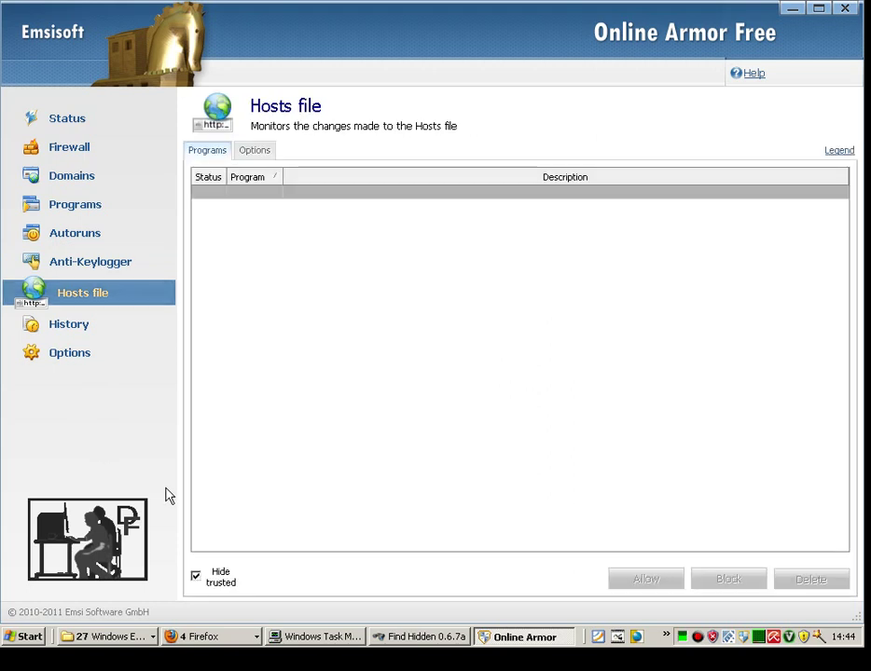
pyautogui.click(202, 576)
pyautogui.click(258, 151)
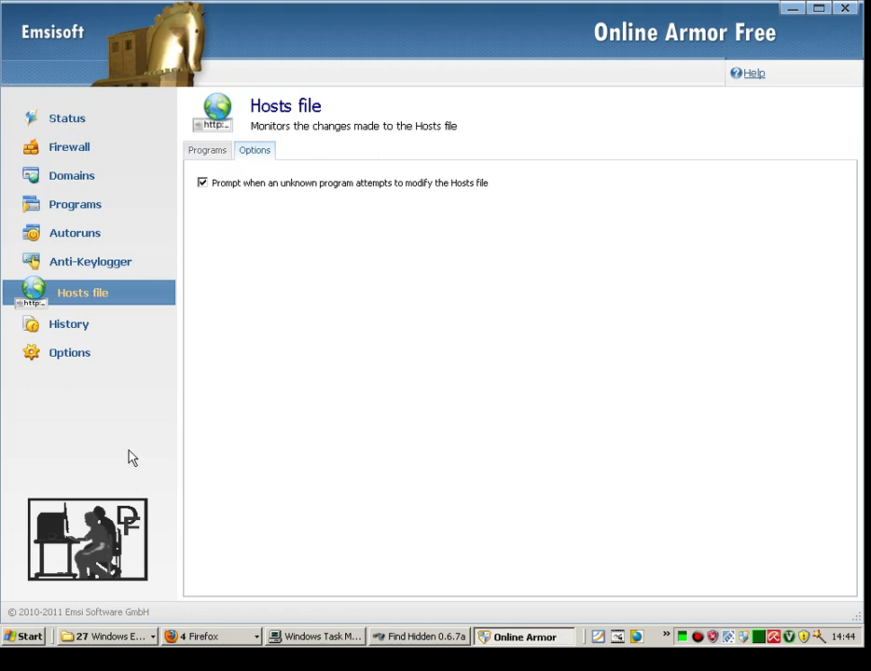
# - Examine the alert history details of the latest autorun decision and the blocked findhidden.exe entry
pyautogui.click(72, 329)
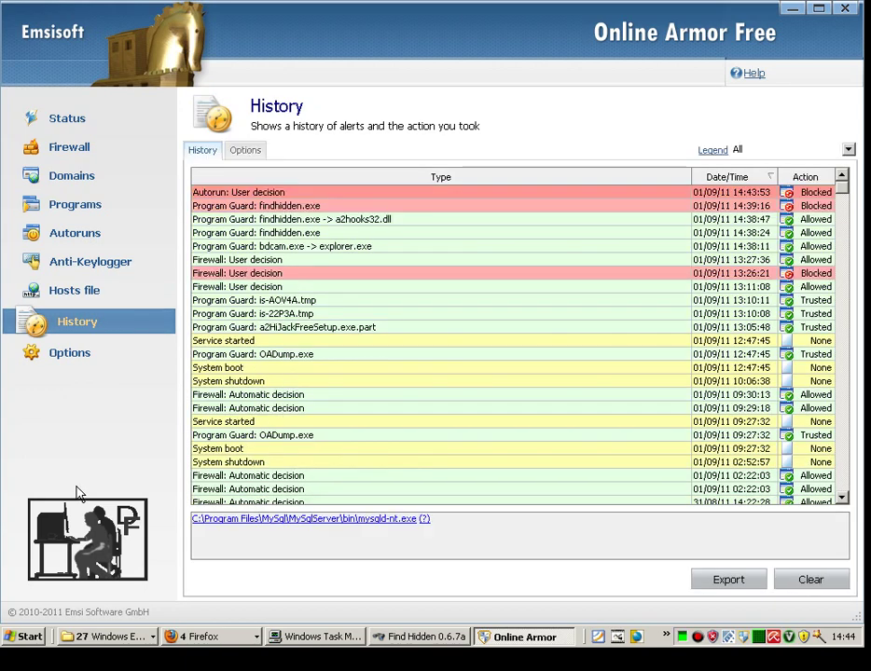
pyautogui.rightClick(273, 199)
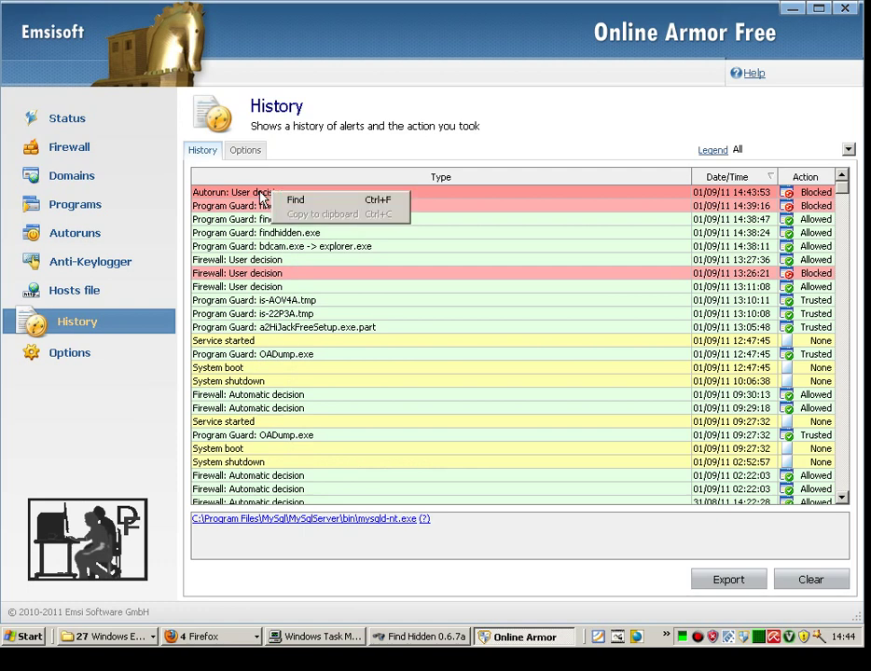
pyautogui.click(258, 194)
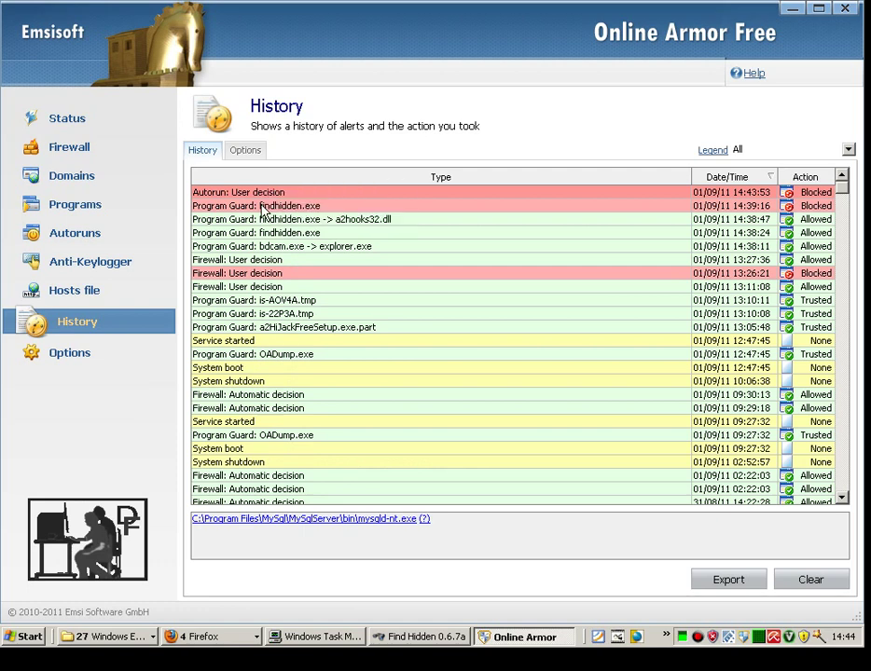
pyautogui.click(262, 207)
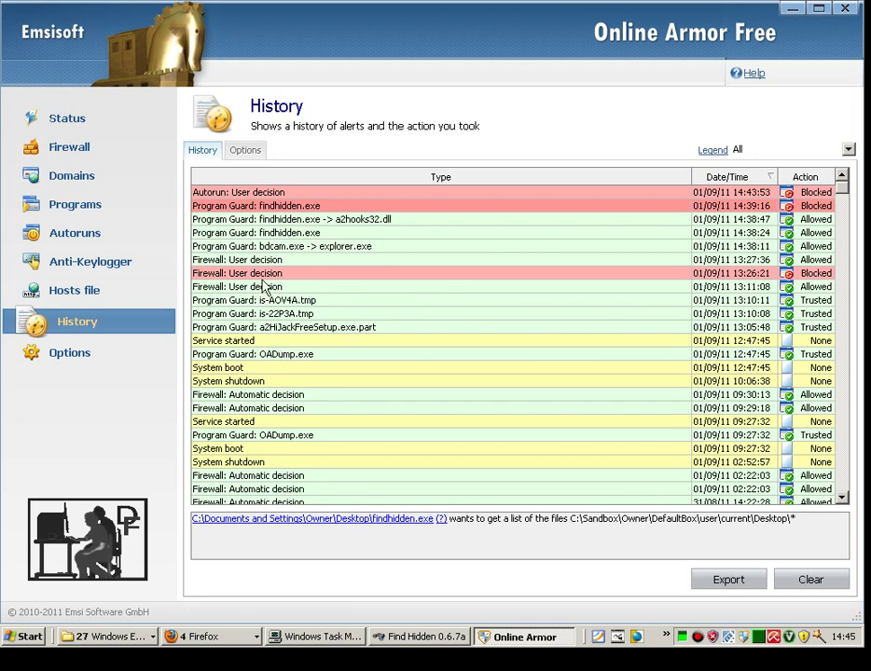
# - Inspect the automatic firewall decision for svchost.exe in the history, follow it to its firewall program rule, and return to the history
pyautogui.scroll(-1, 285, 359)
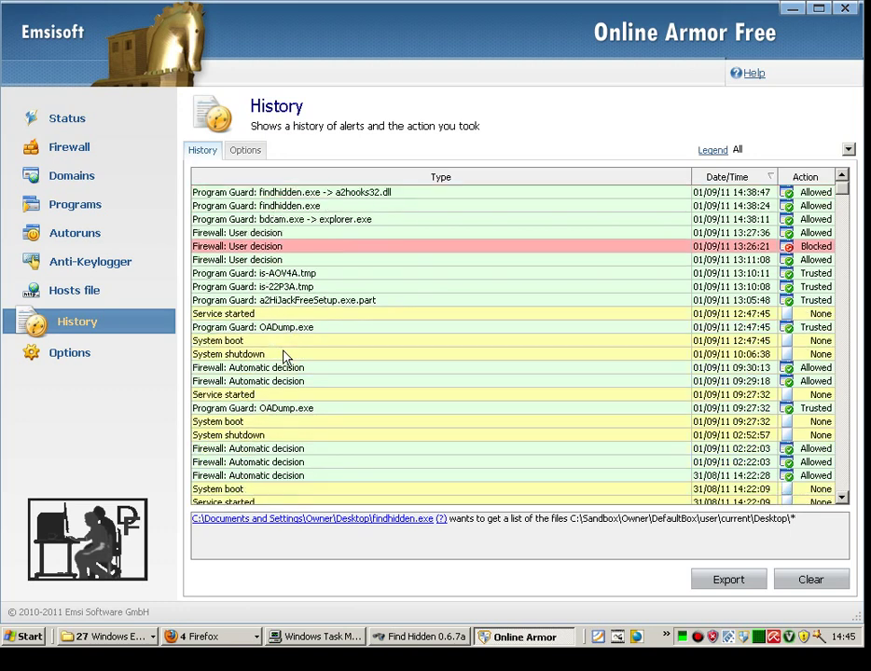
pyautogui.scroll(-1, 284, 359)
pyautogui.click(274, 436)
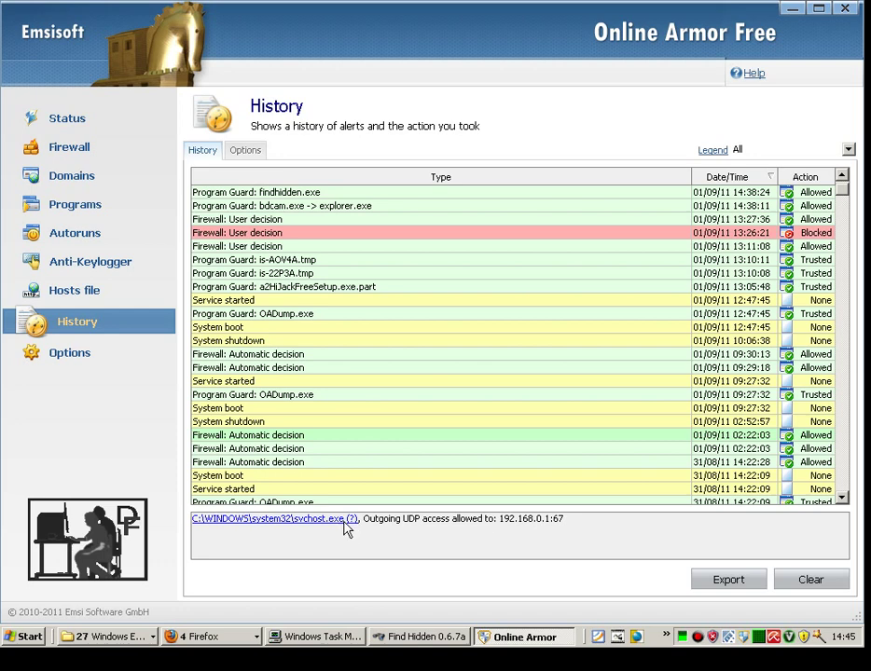
pyautogui.click(307, 521)
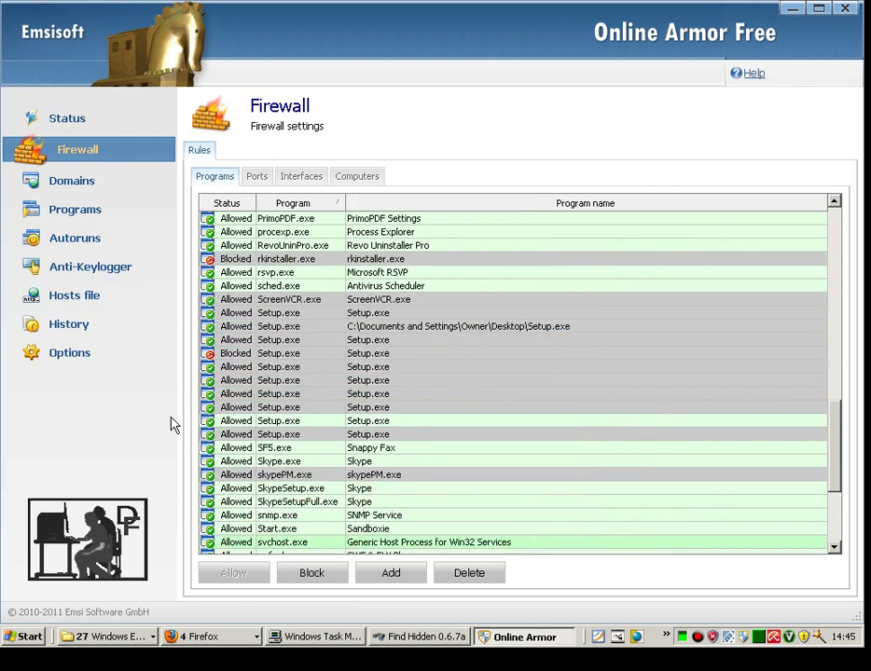
pyautogui.click(65, 327)
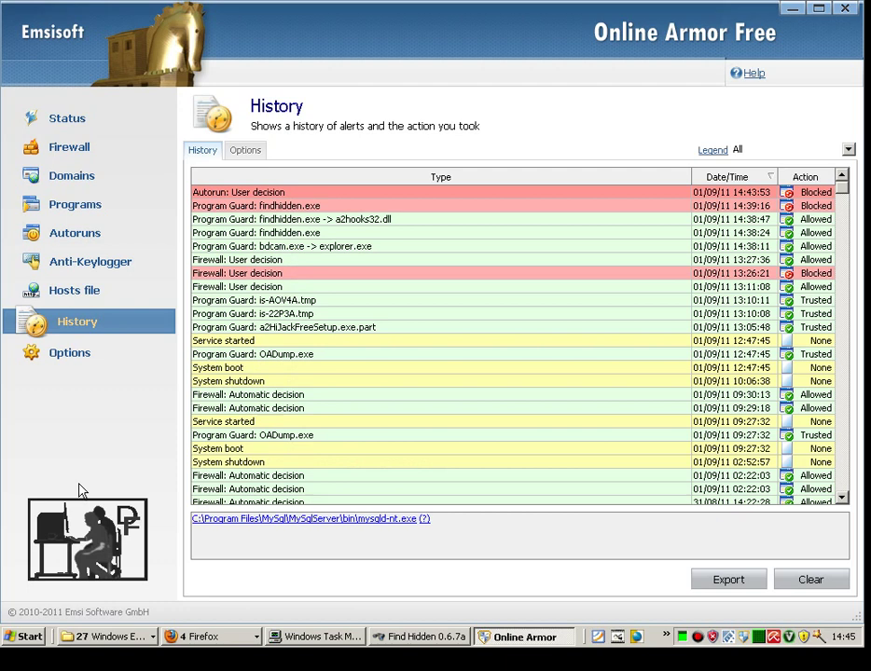
# - Look over the history retention options and the program's general, firewall, exclusions, backup/restore and hotkeys options
pyautogui.click(253, 153)
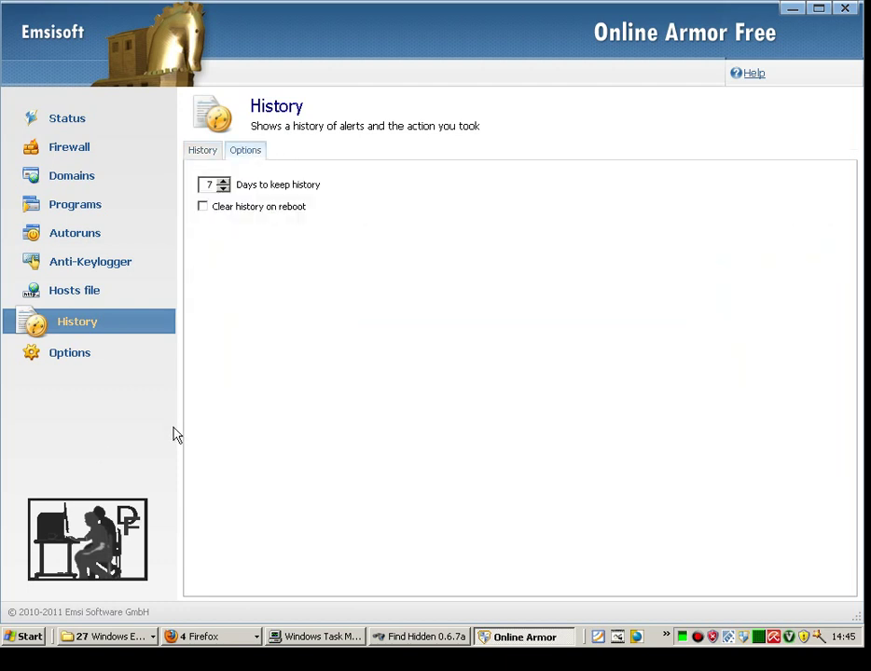
pyautogui.click(75, 354)
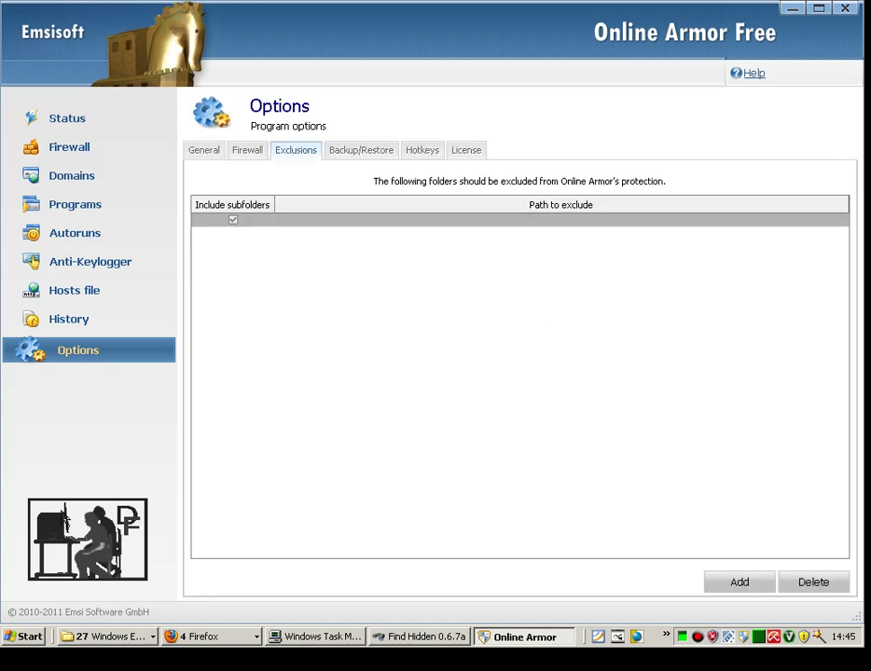
pyautogui.click(206, 152)
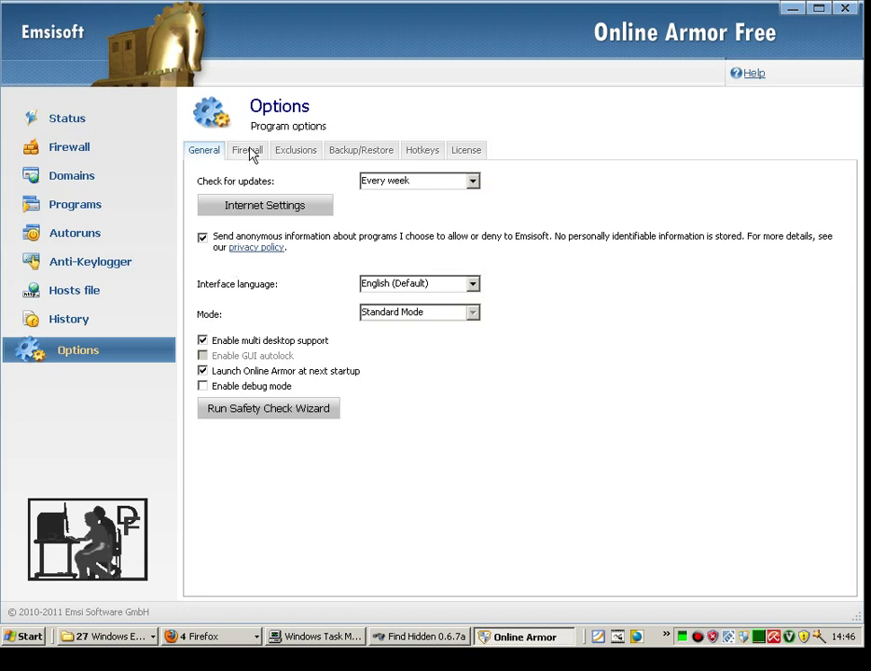
pyautogui.click(248, 151)
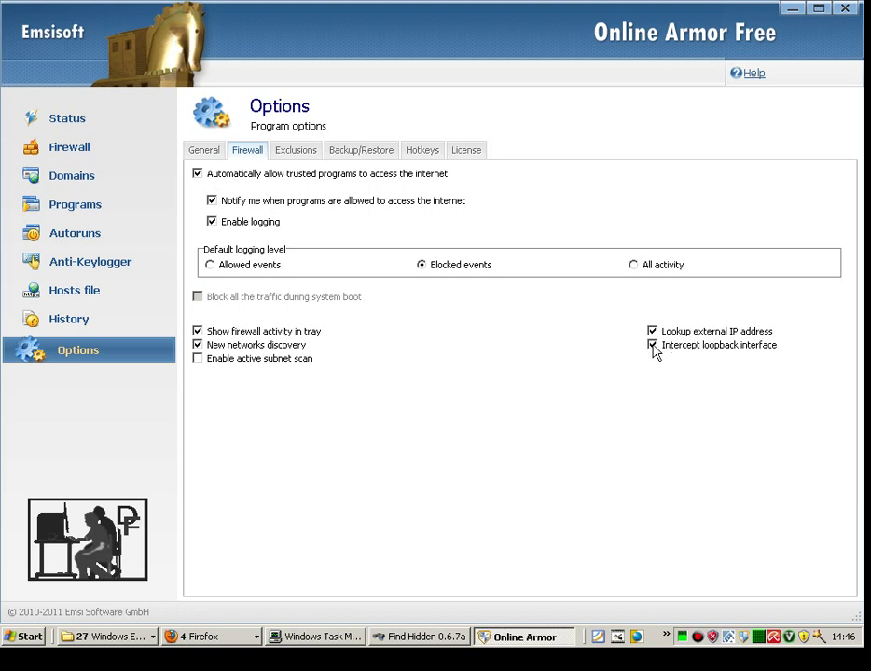
pyautogui.click(298, 154)
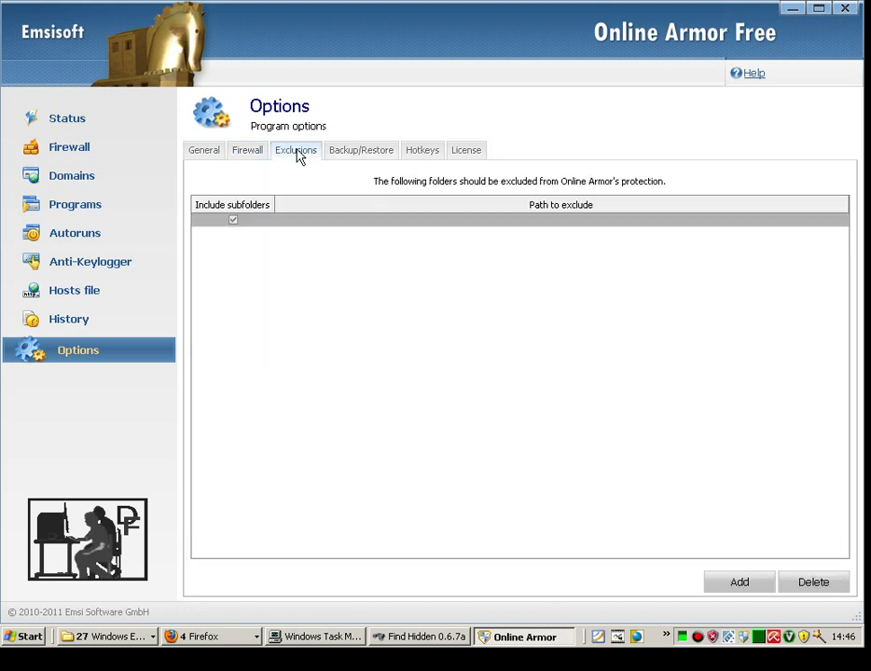
pyautogui.click(392, 157)
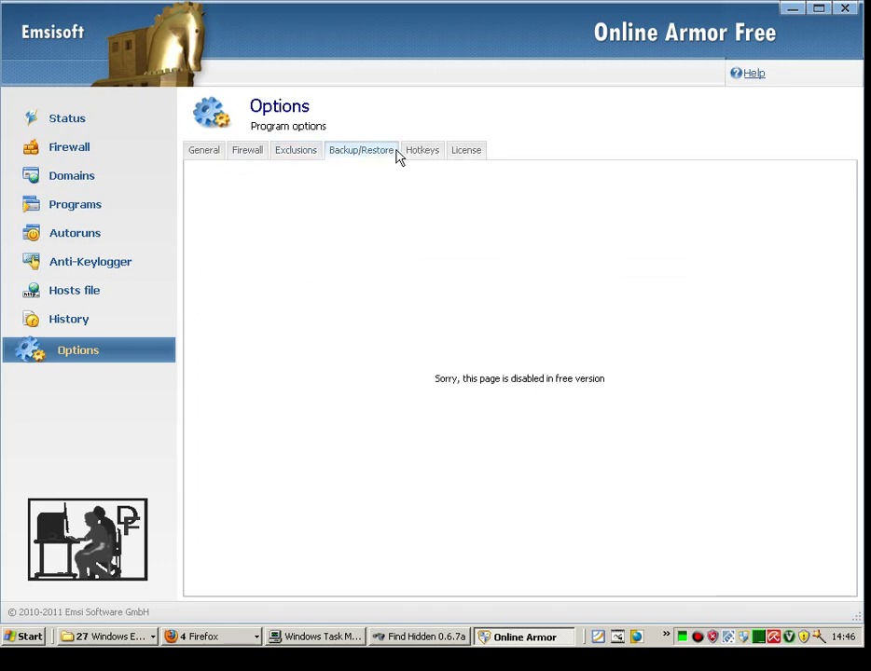
pyautogui.click(434, 157)
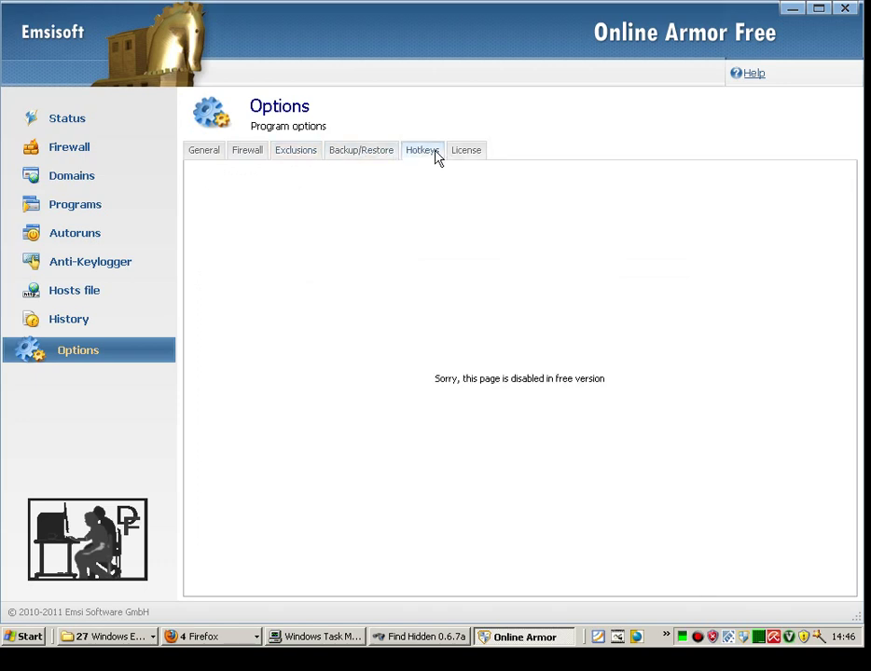